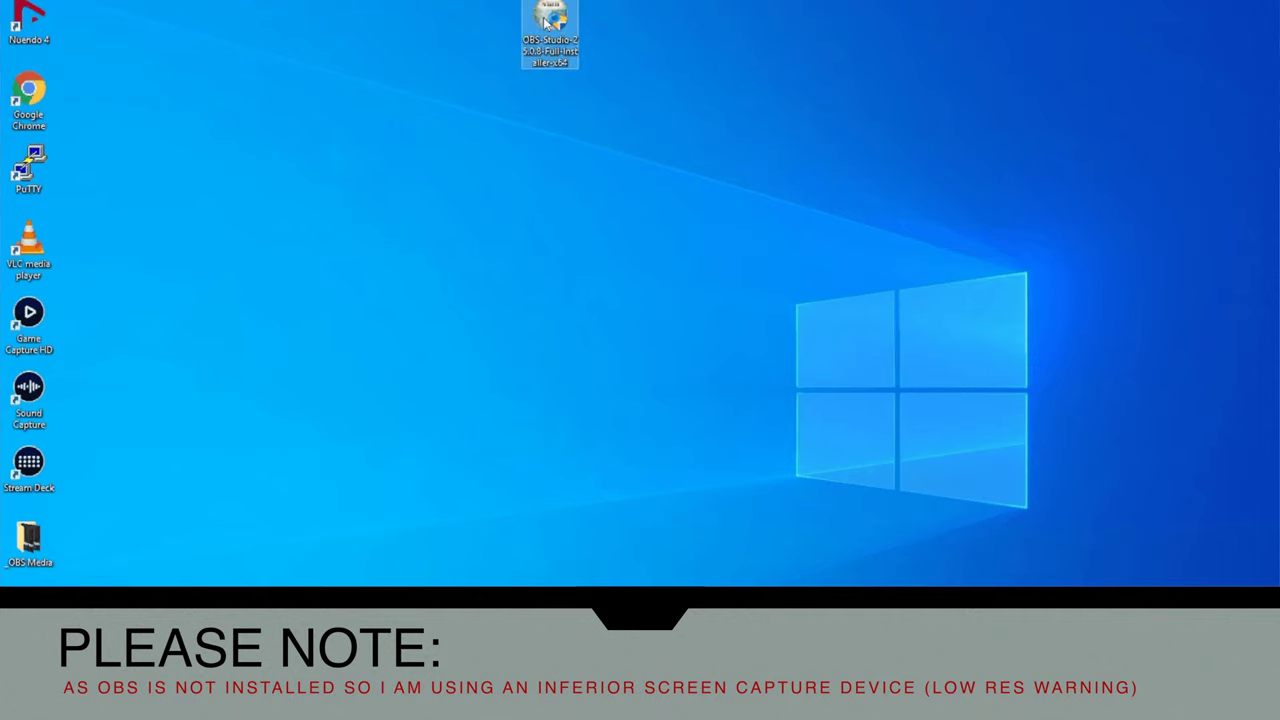
Install OBS Studio 25.0.8 from the desktop installer into the default folder and launch it without the auto-configuration wizard
double_click(547, 22)
left_click(549, 503)
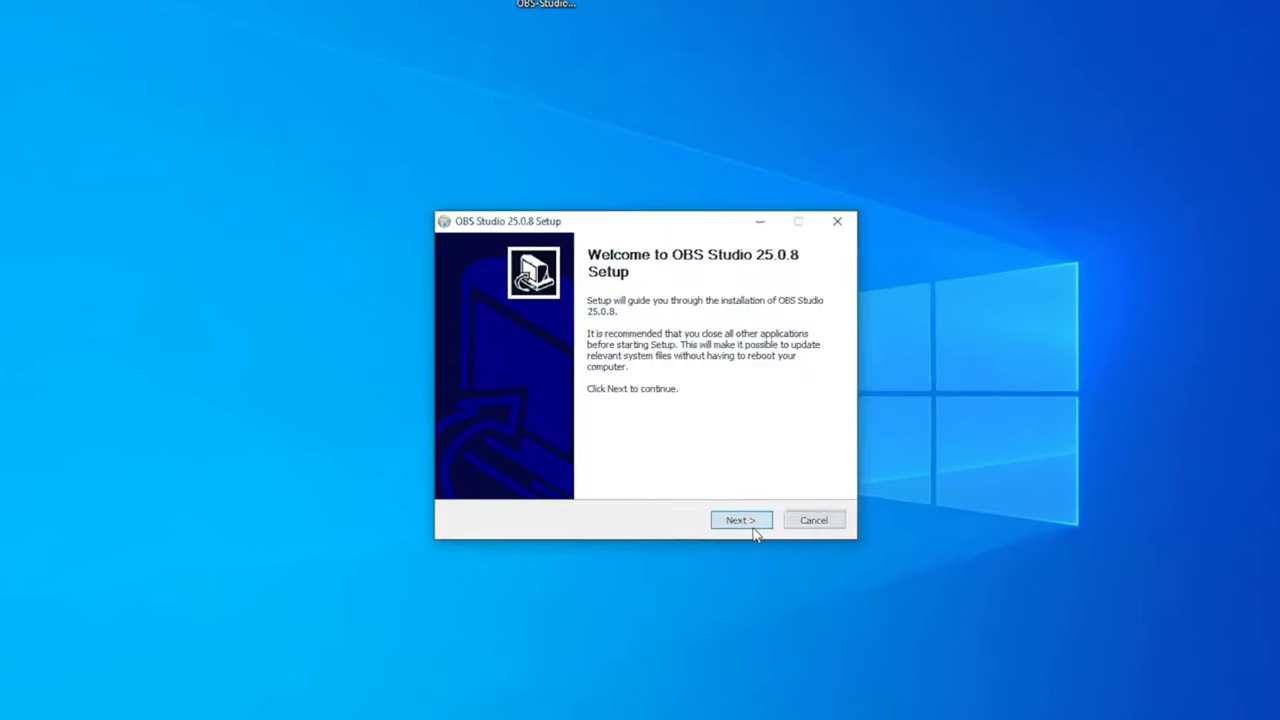
left_click(754, 533)
left_click(754, 533)
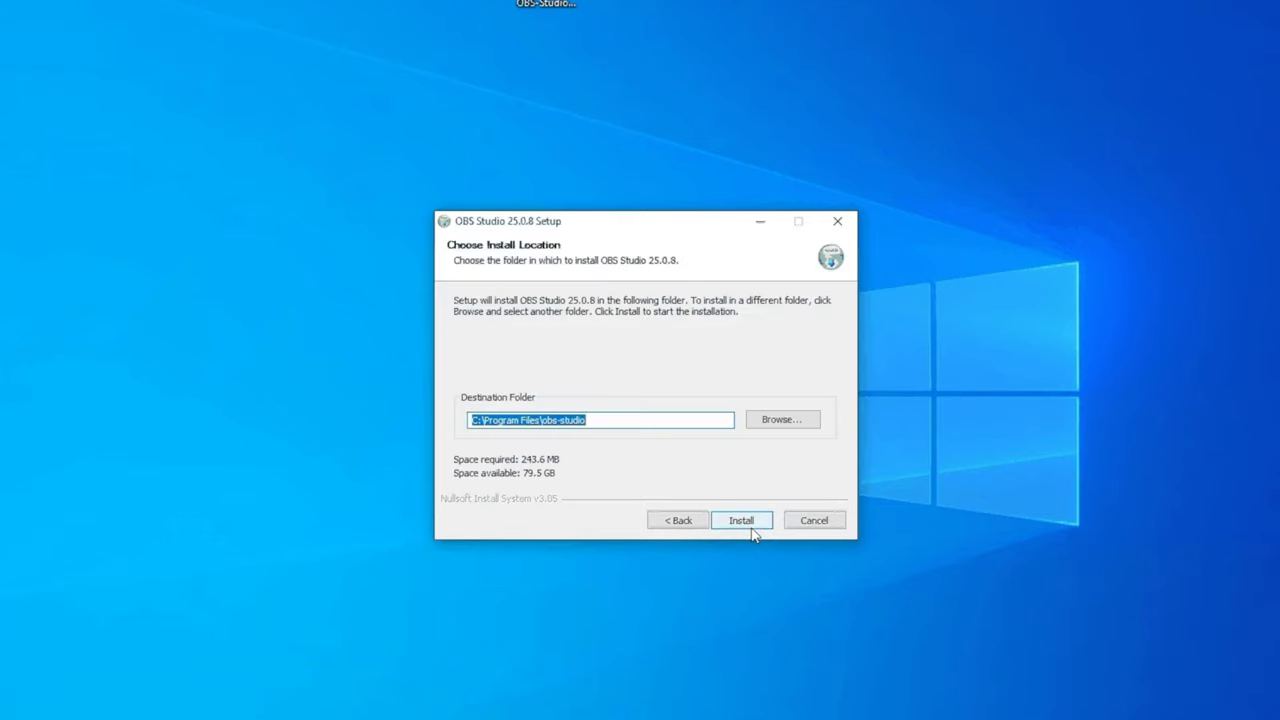
left_click(754, 533)
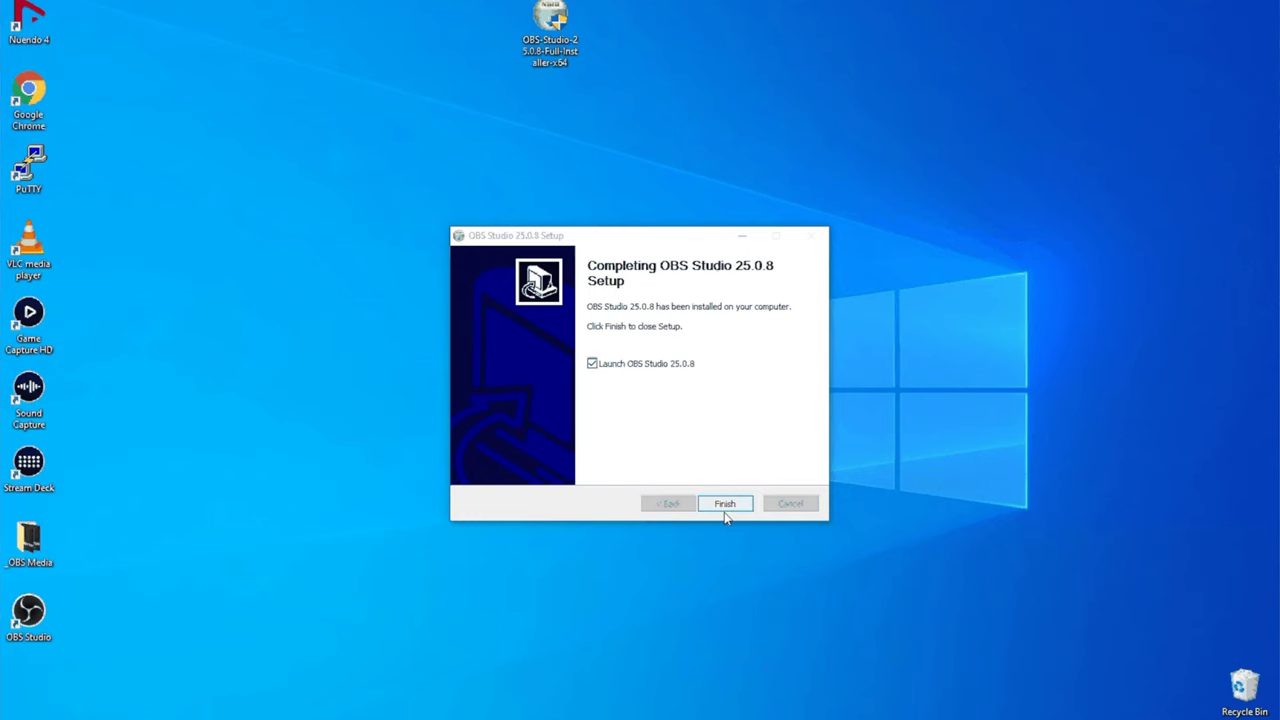
left_click(722, 506)
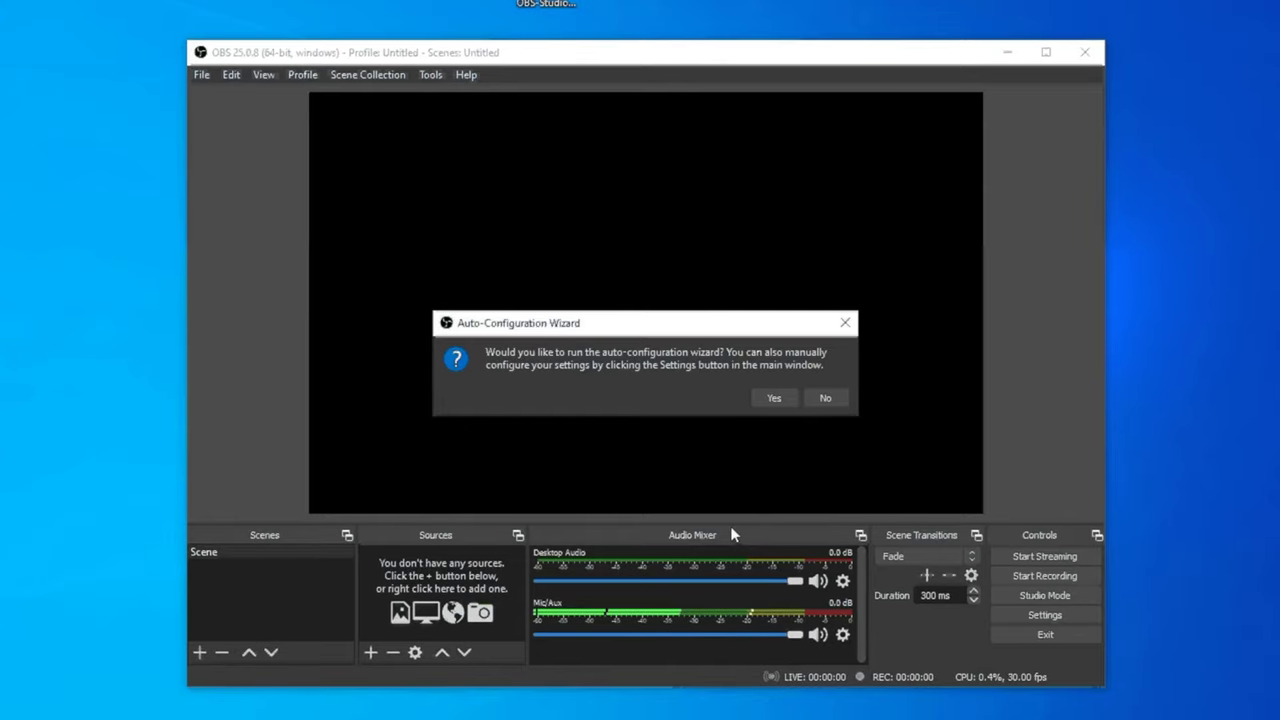
left_click(819, 399)
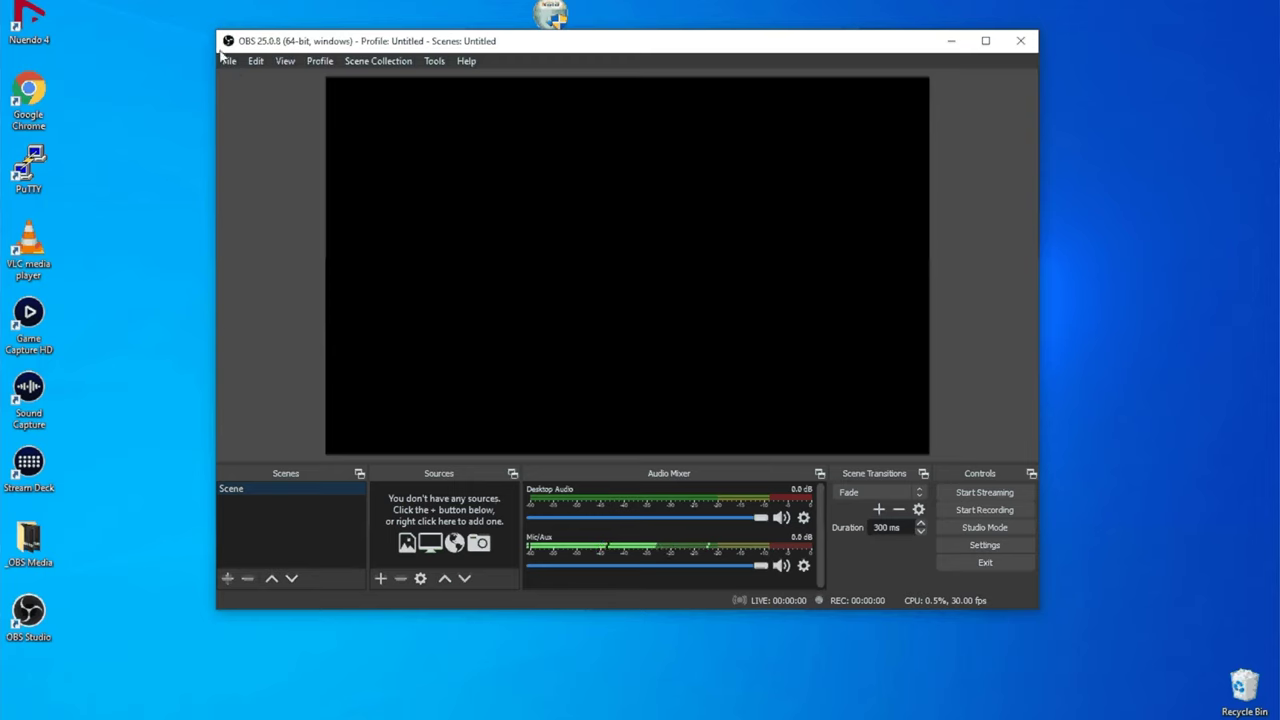
In the video settings, set both the base canvas resolution and the output scaled resolution to 1920x1080
left_click(222, 58)
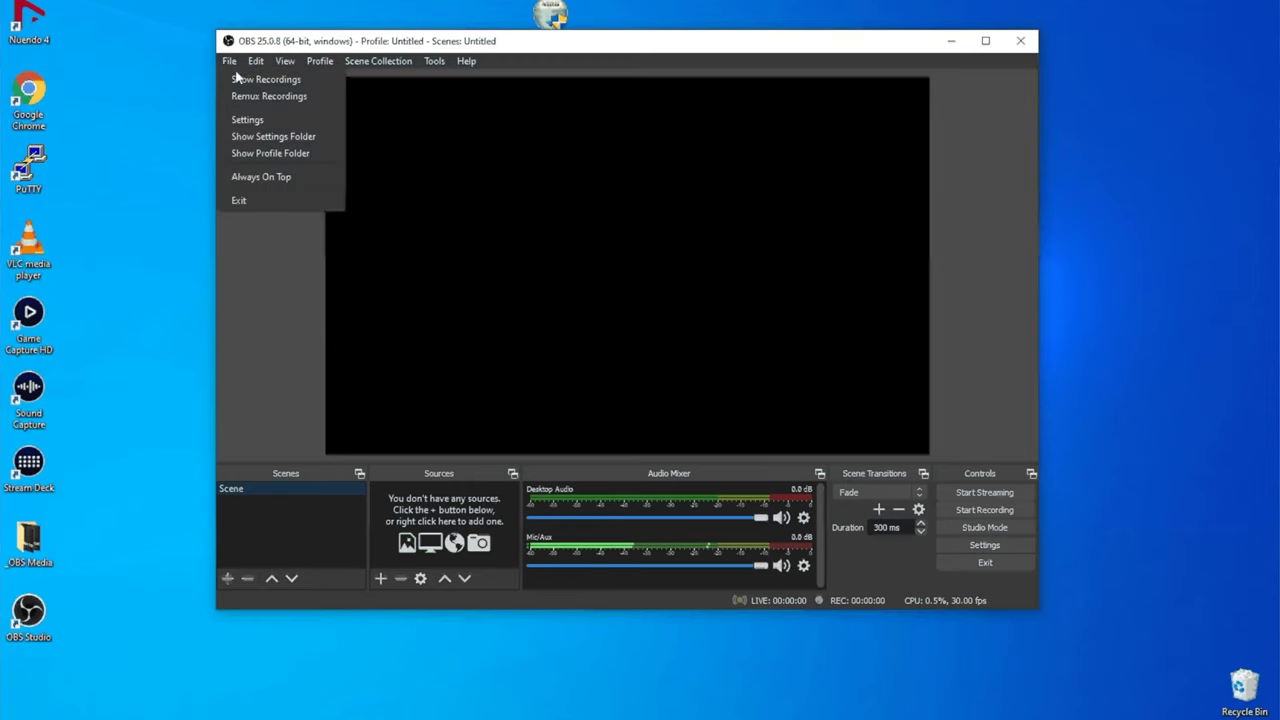
left_click(266, 119)
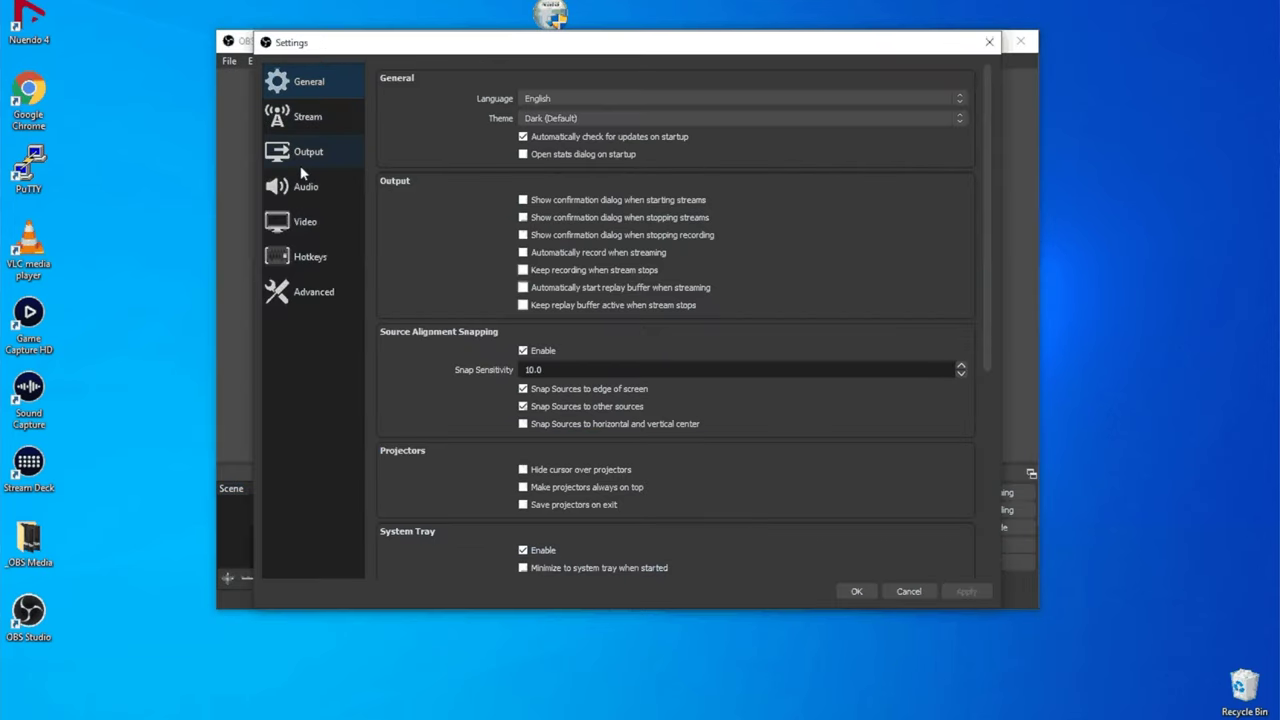
left_click(314, 229)
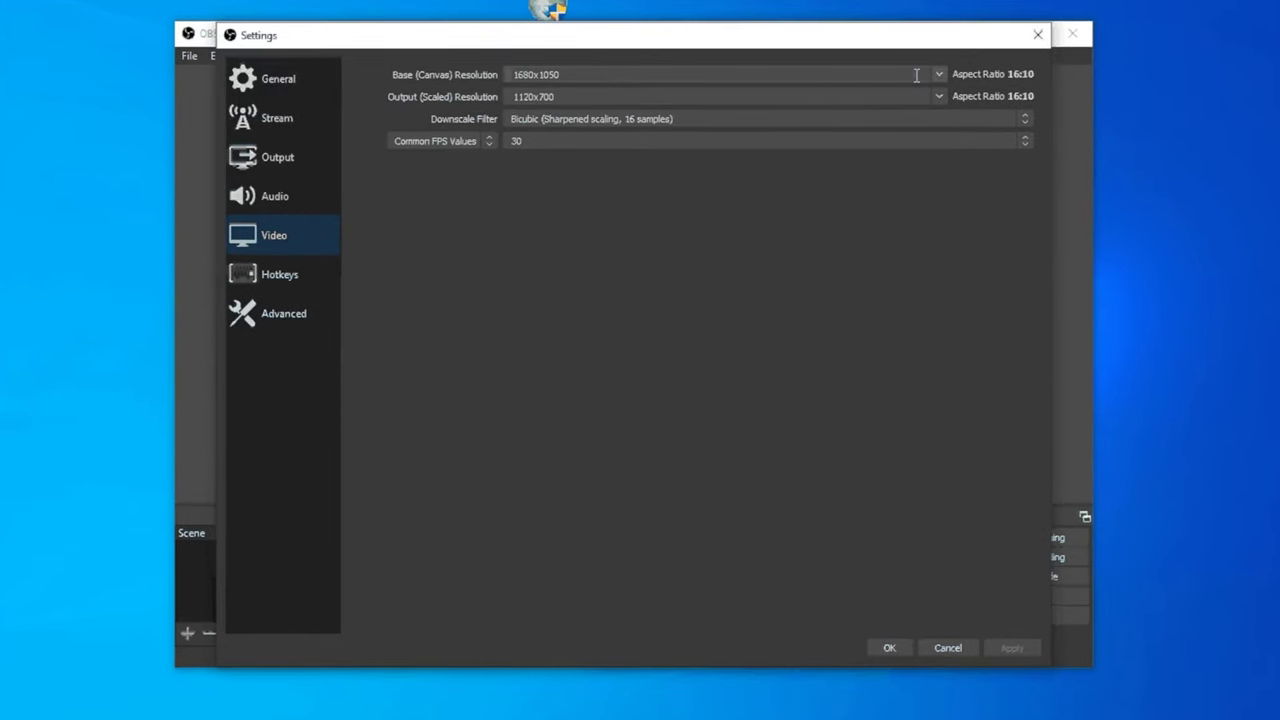
left_click(939, 74)
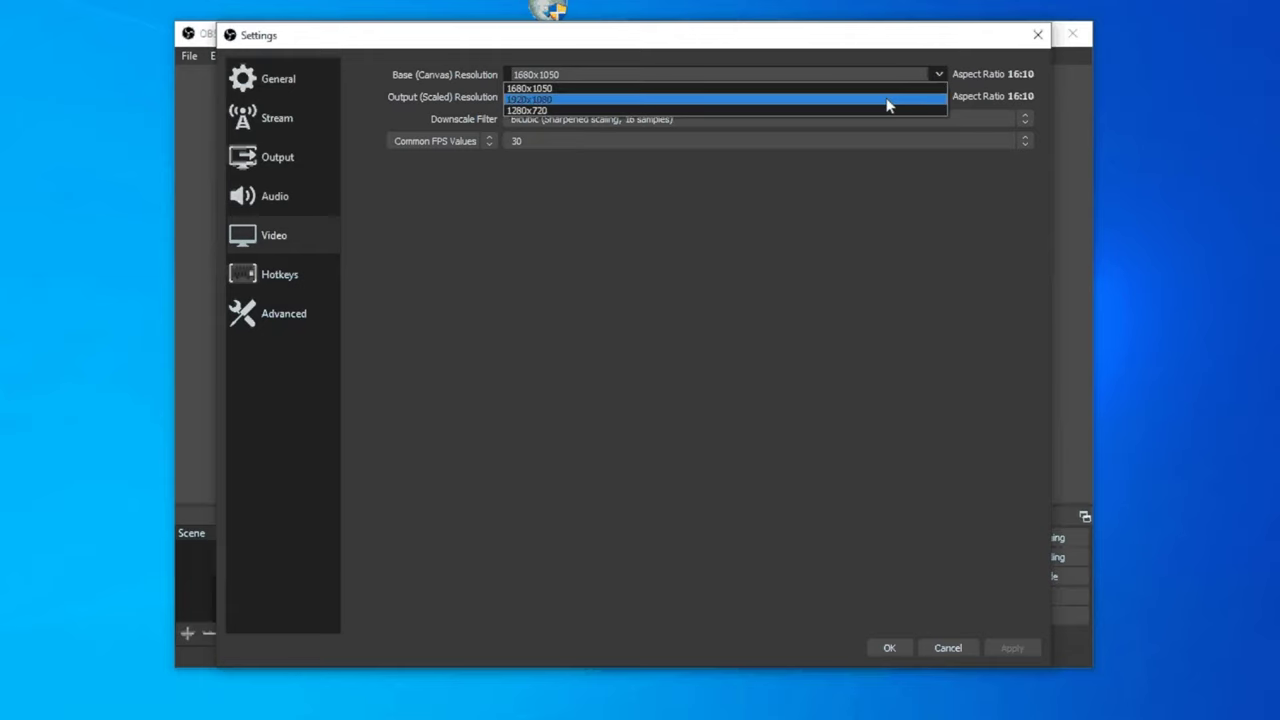
left_click(887, 100)
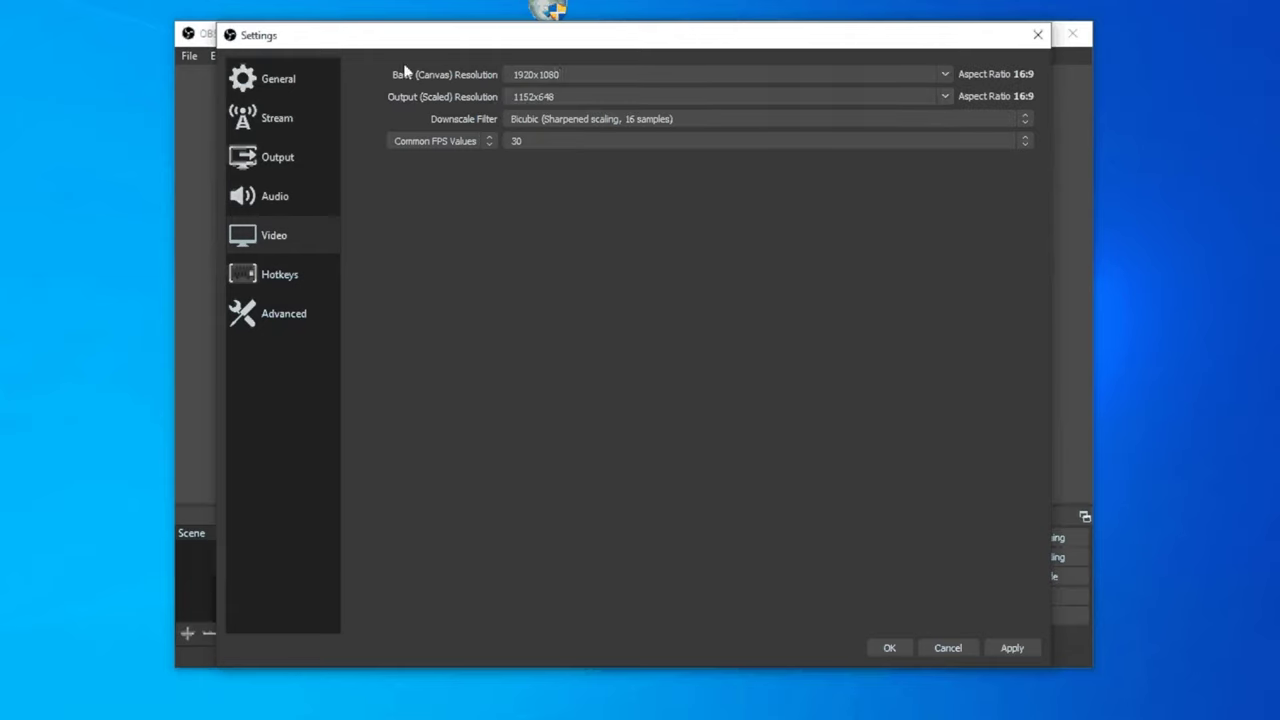
left_click(943, 97)
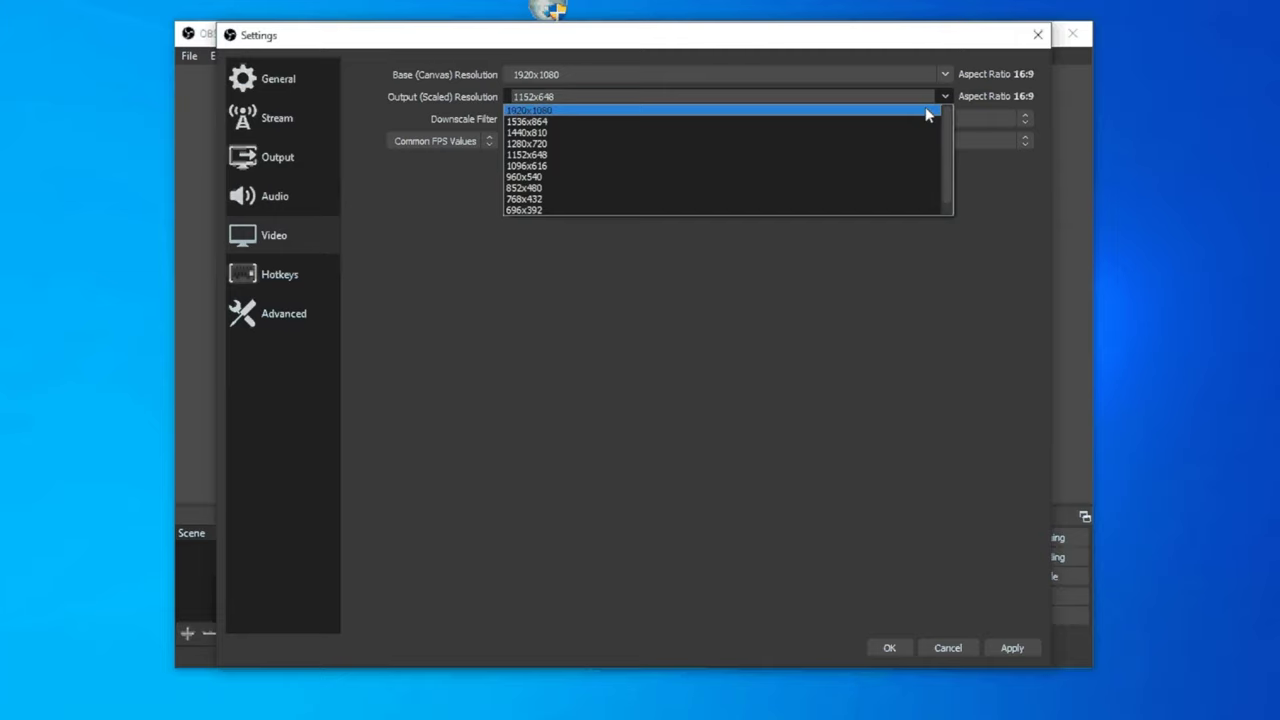
left_click(927, 111)
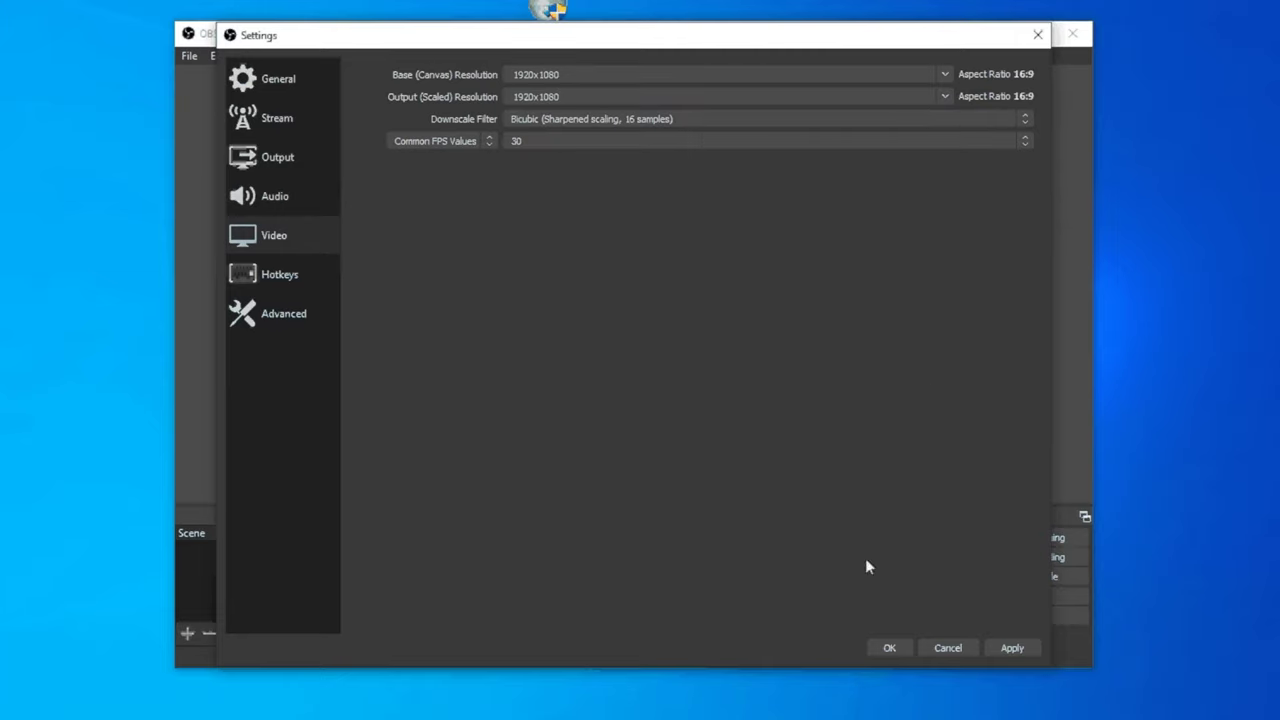
Choose 30 as the common FPS value, then apply the video settings and close them
left_click(1013, 141)
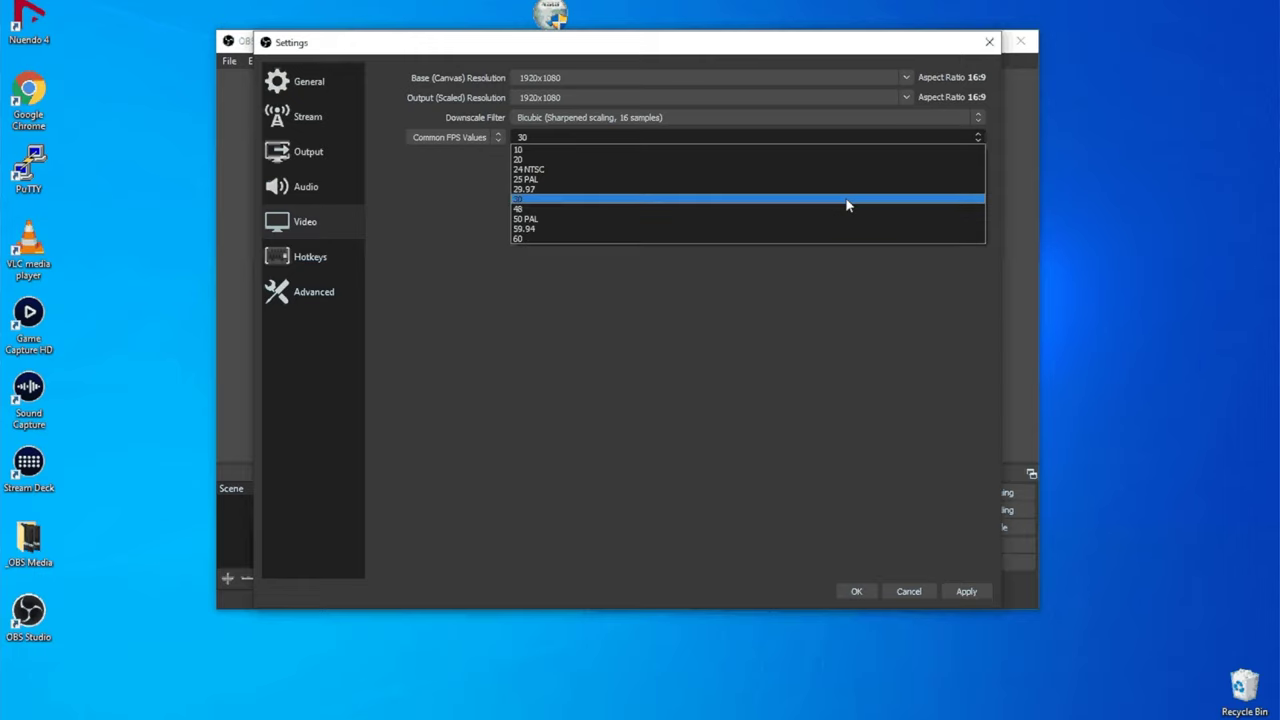
left_click(847, 205)
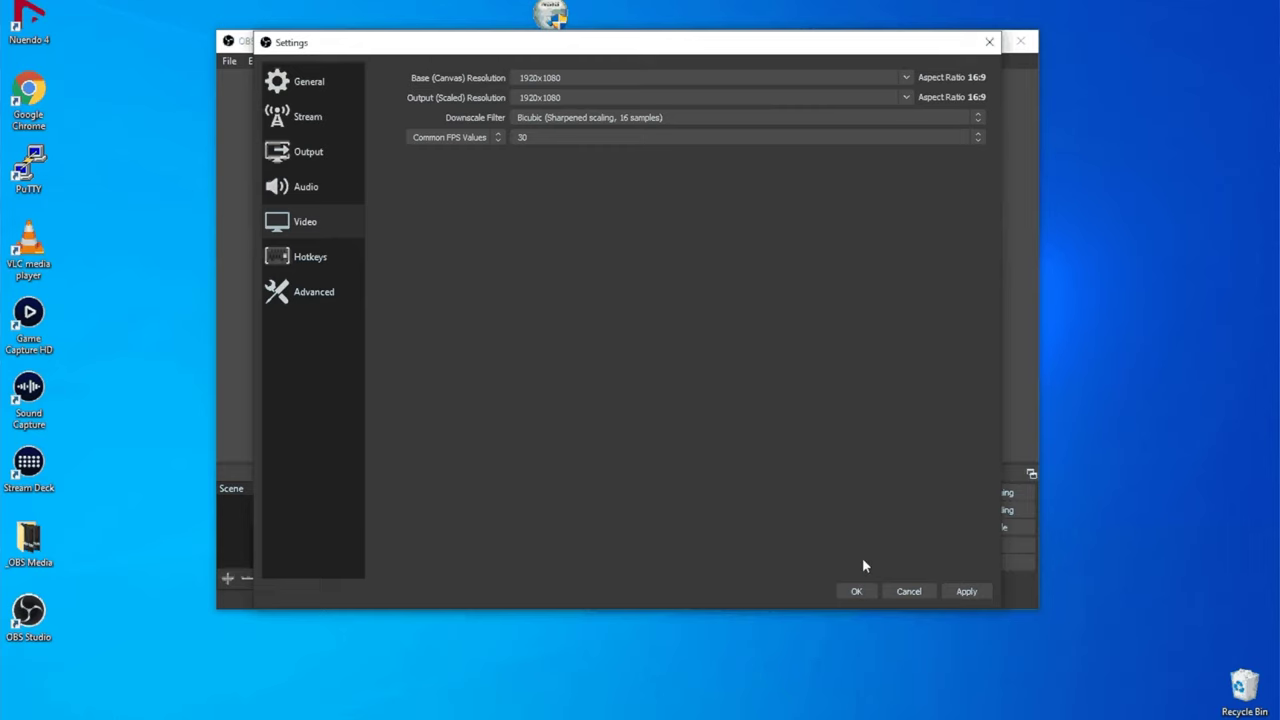
left_click(966, 591)
left_click(856, 591)
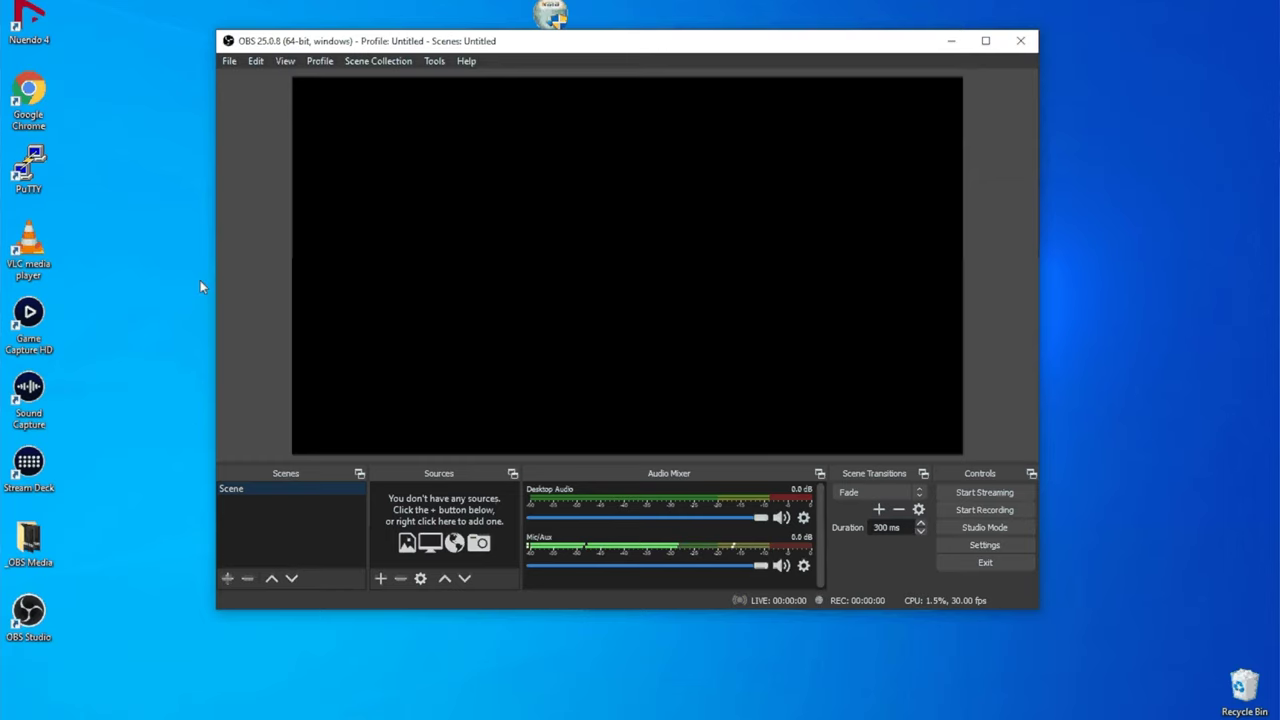
Move and enlarge the OBS window, and give the docks below the preview more height
left_click_drag(557, 43, 463, 14)
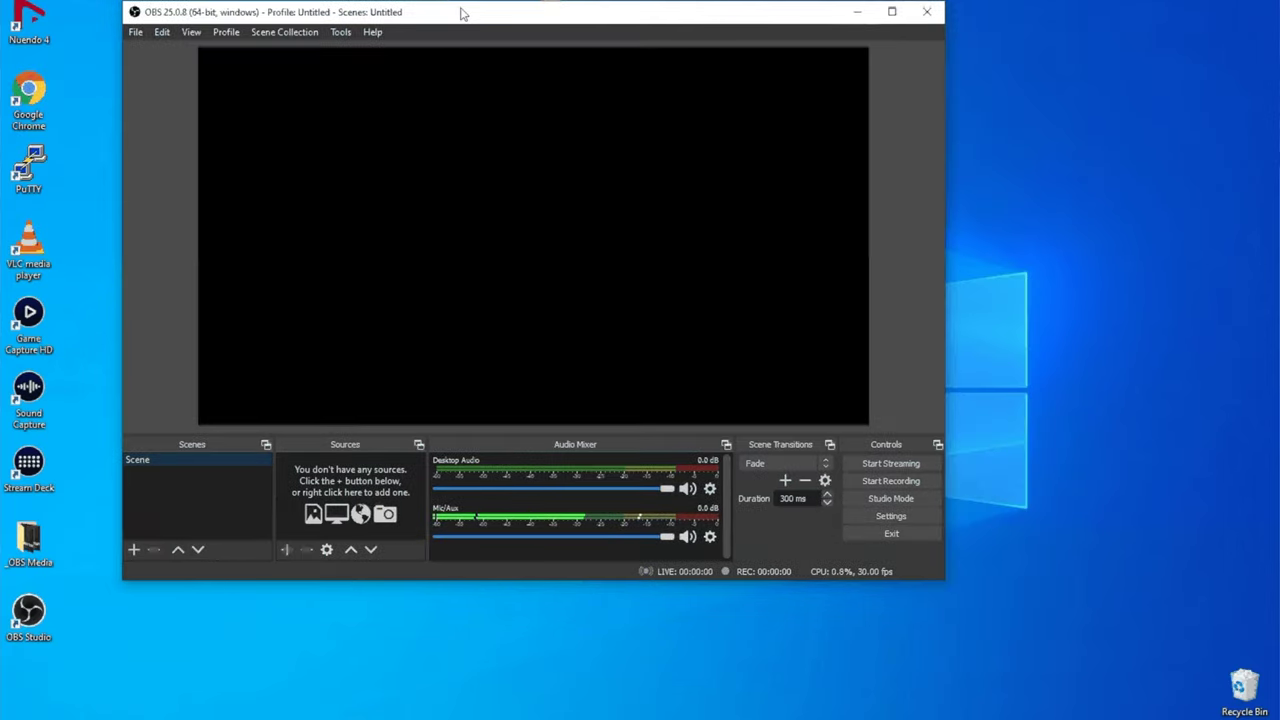
left_click_drag(940, 580, 1099, 709)
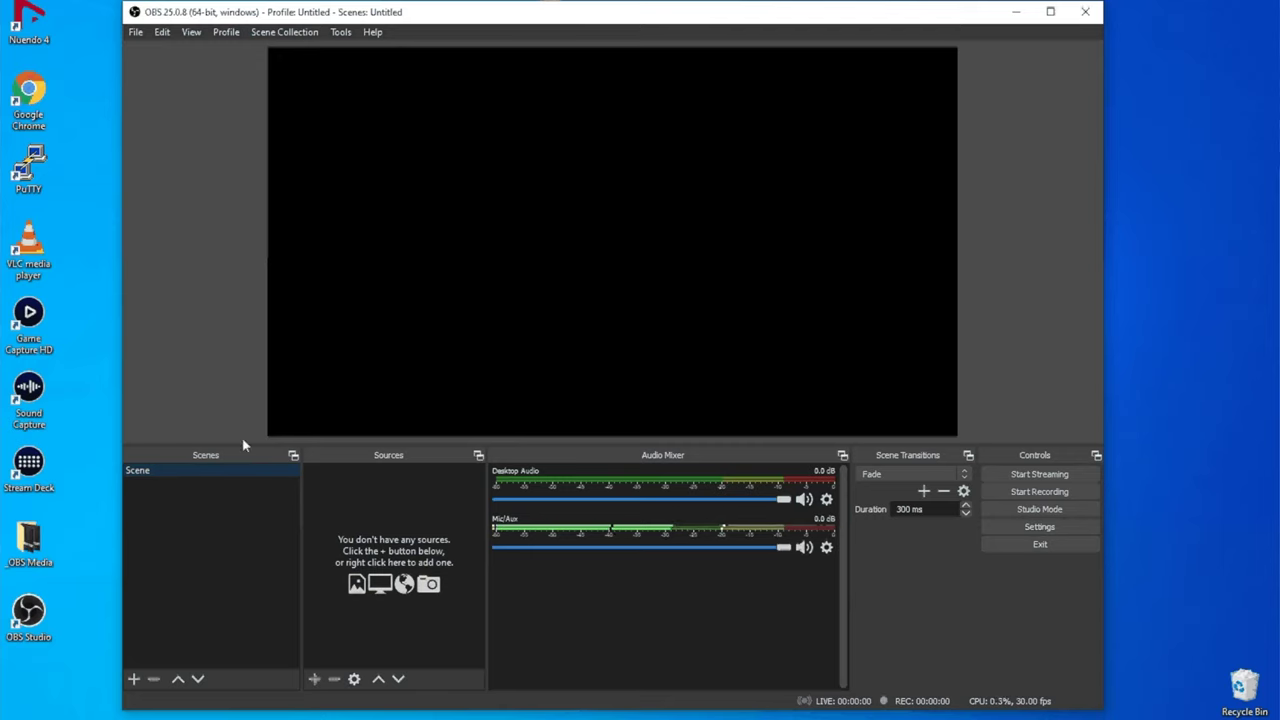
left_click_drag(242, 445, 281, 367)
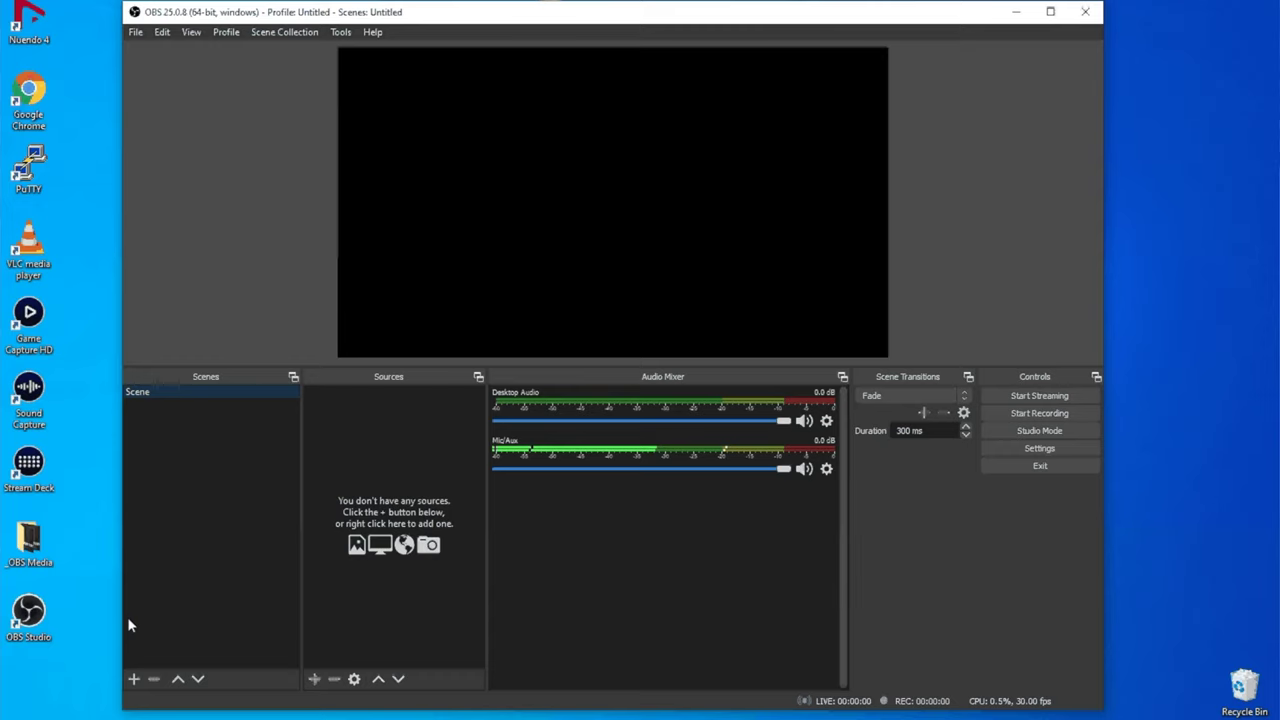
Rename the default scene to Intro
right_click(137, 400)
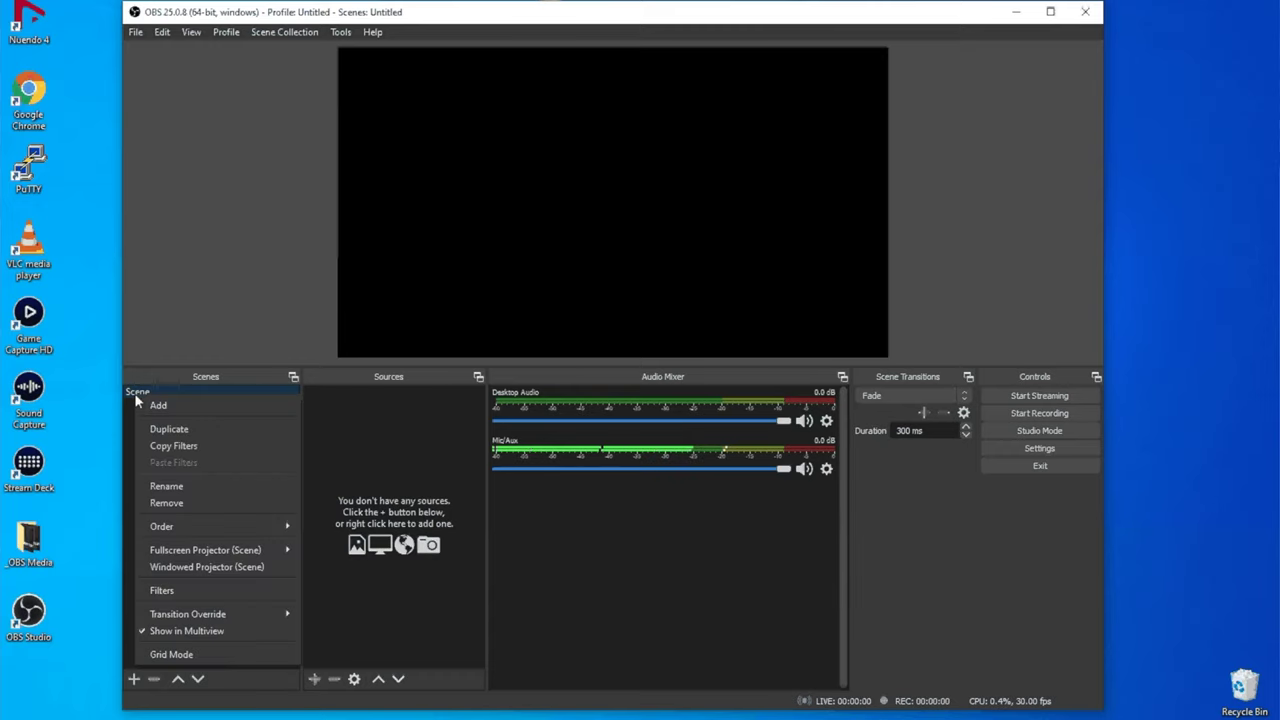
left_click(188, 486)
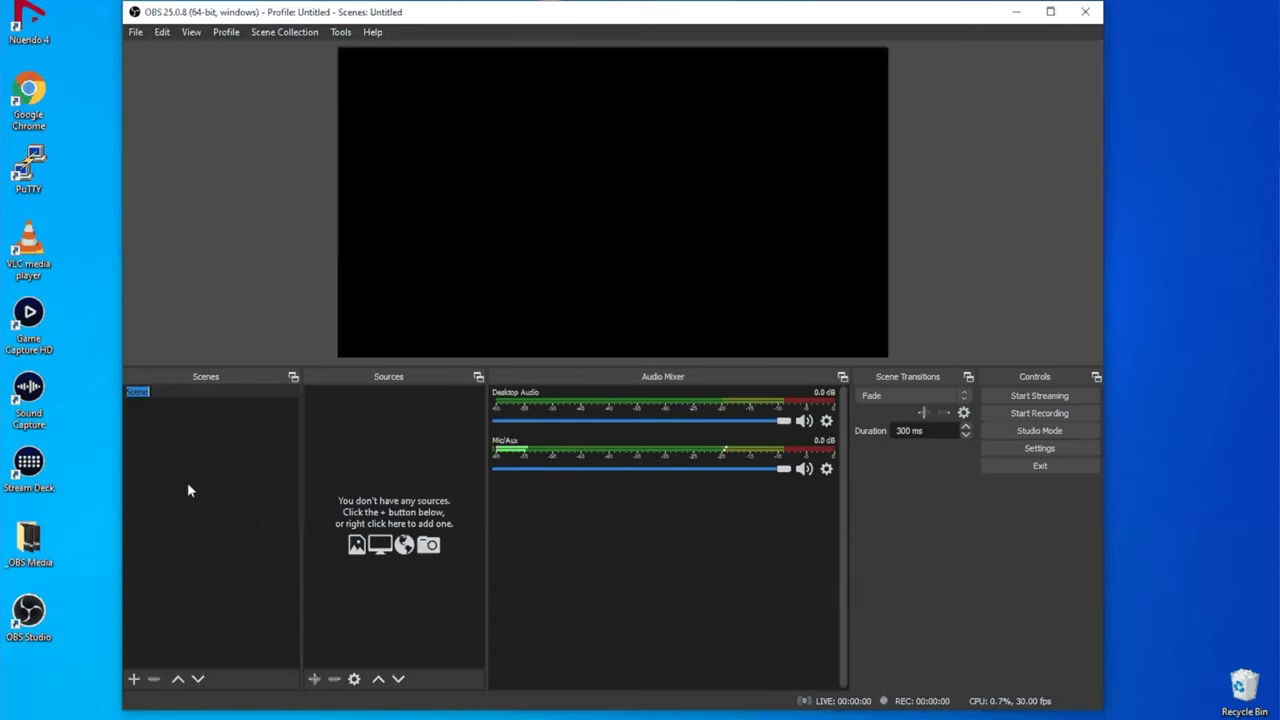
type("Intro")
key("Return")
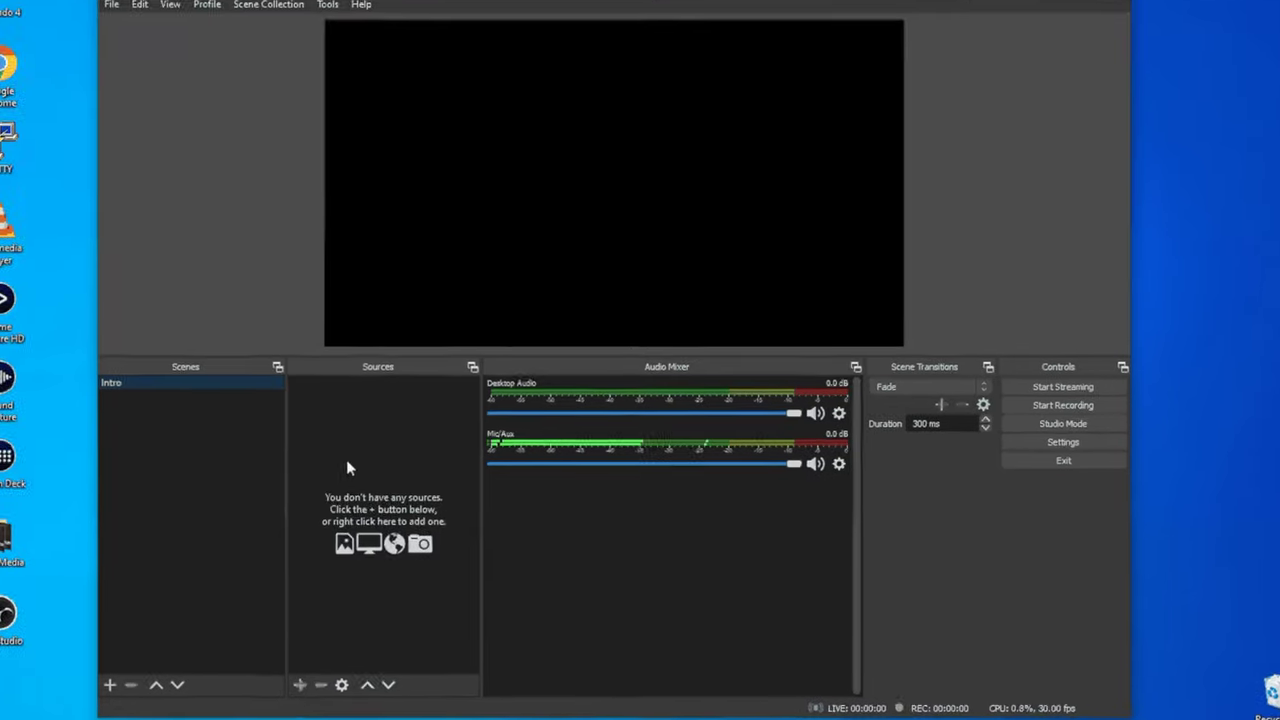
Add a new Media Source to the Intro scene, keeping the default source name
left_click(280, 693)
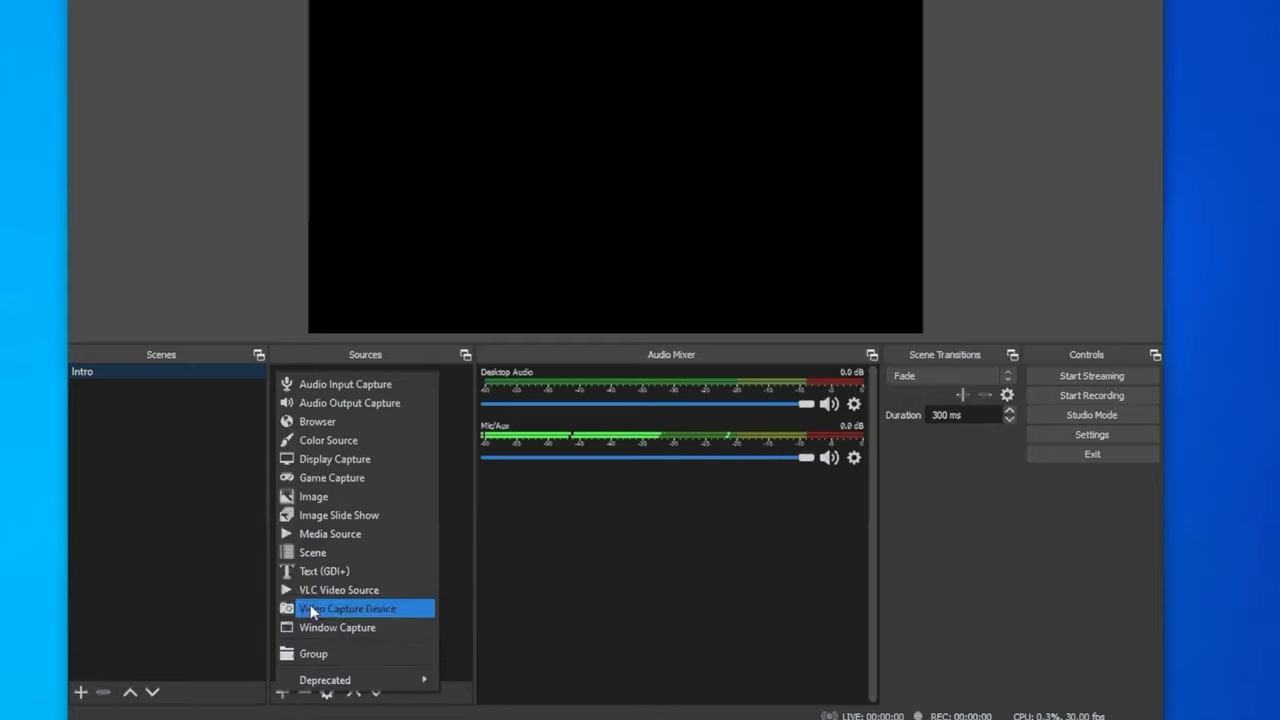
left_click(320, 534)
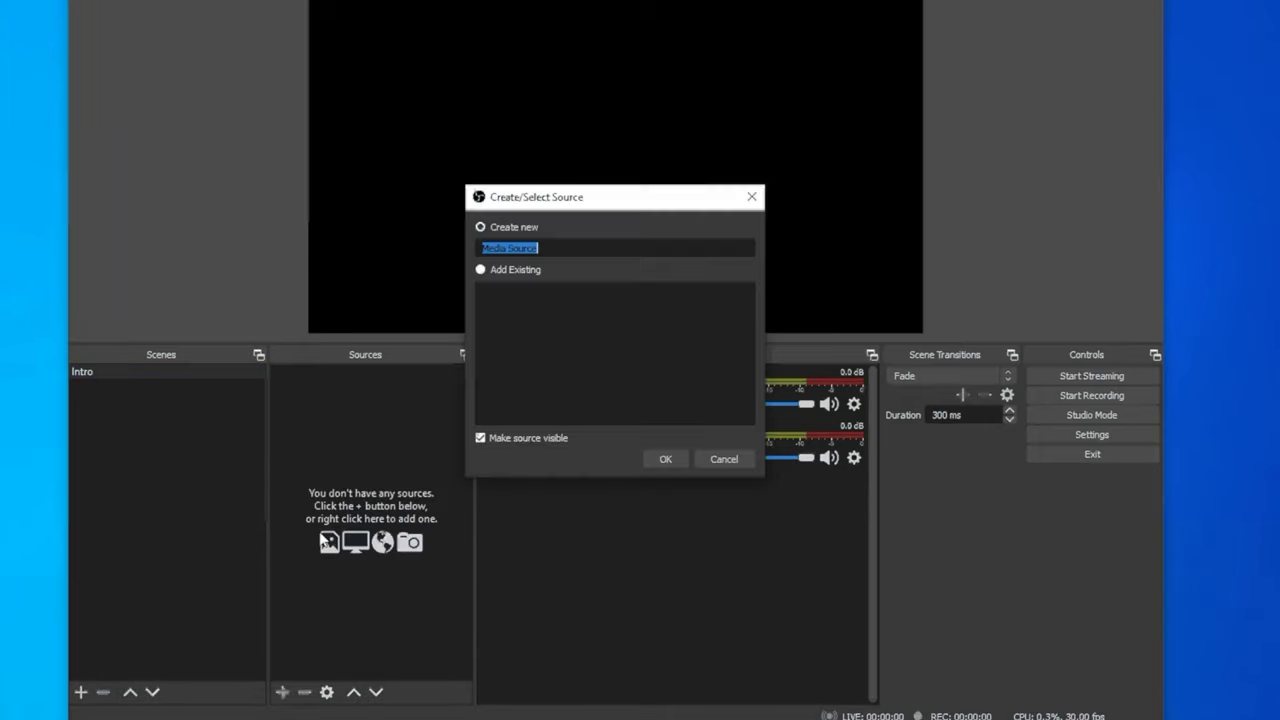
left_click(665, 459)
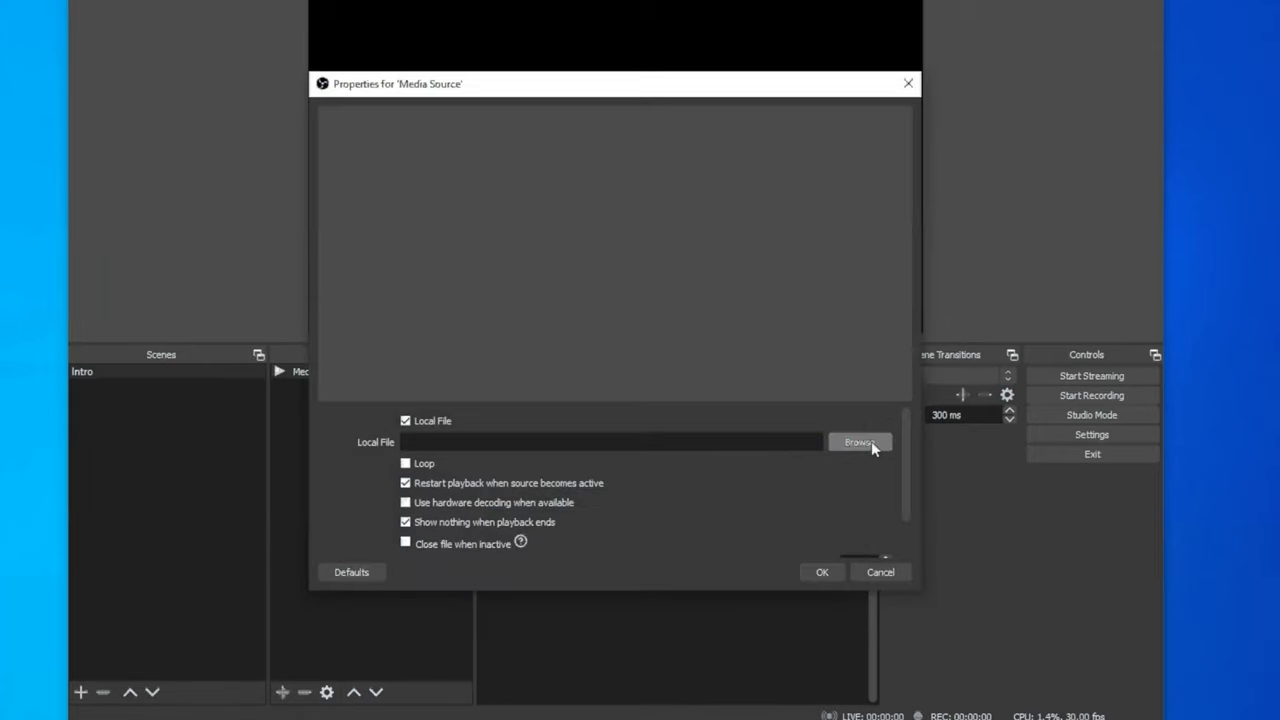
Use Geeky Nerdy Techy Live Stream Intro.mp4 from the desktop's _OBS Media folder as the source's local file and enable looping
left_click(860, 443)
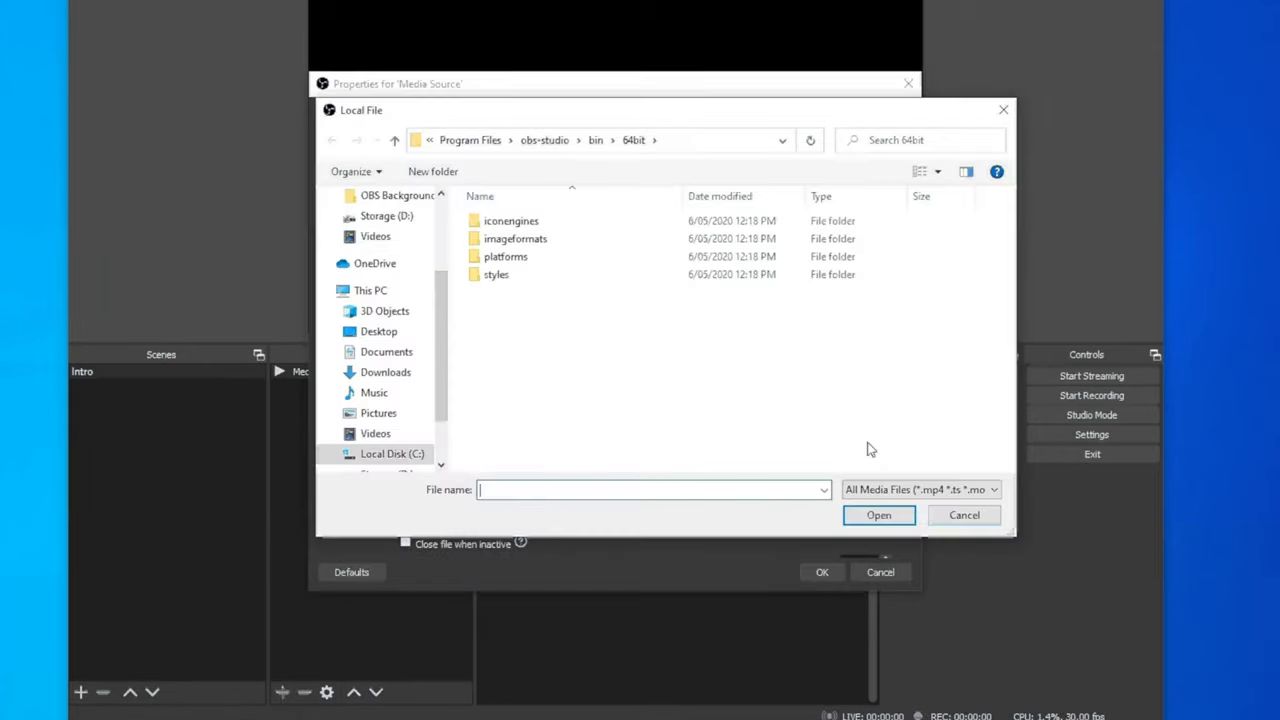
left_click(379, 333)
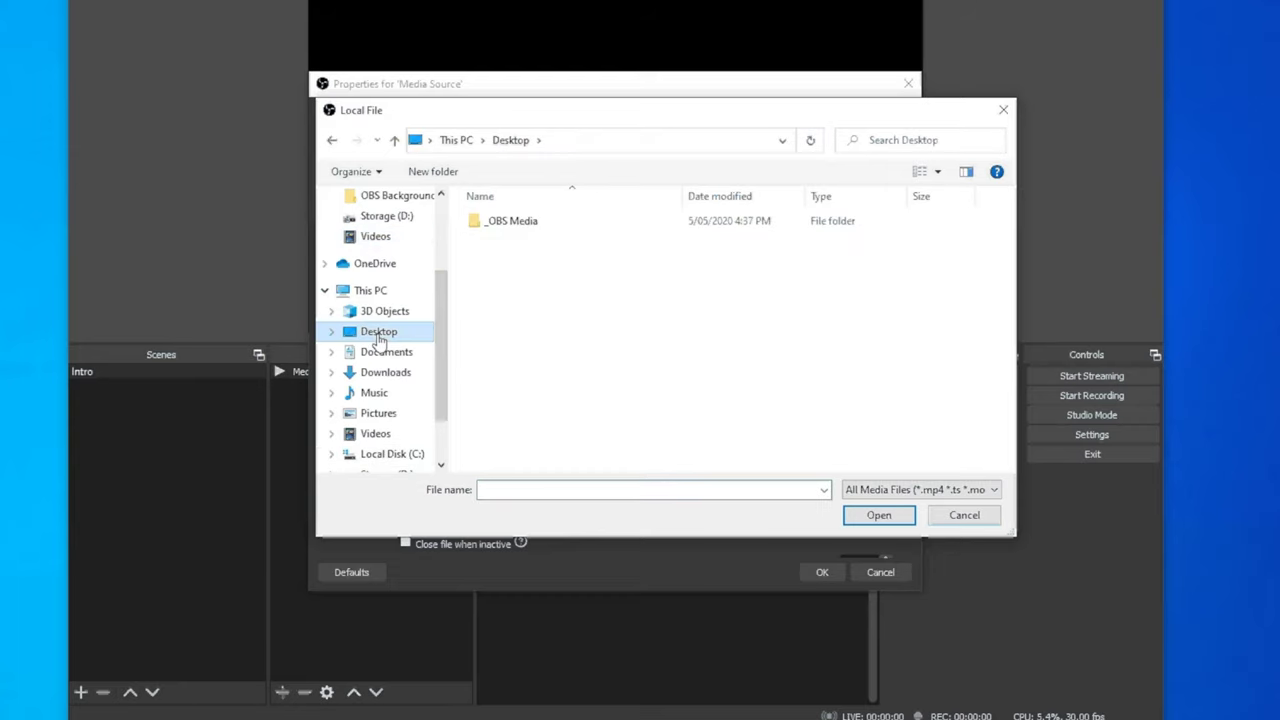
double_click(505, 224)
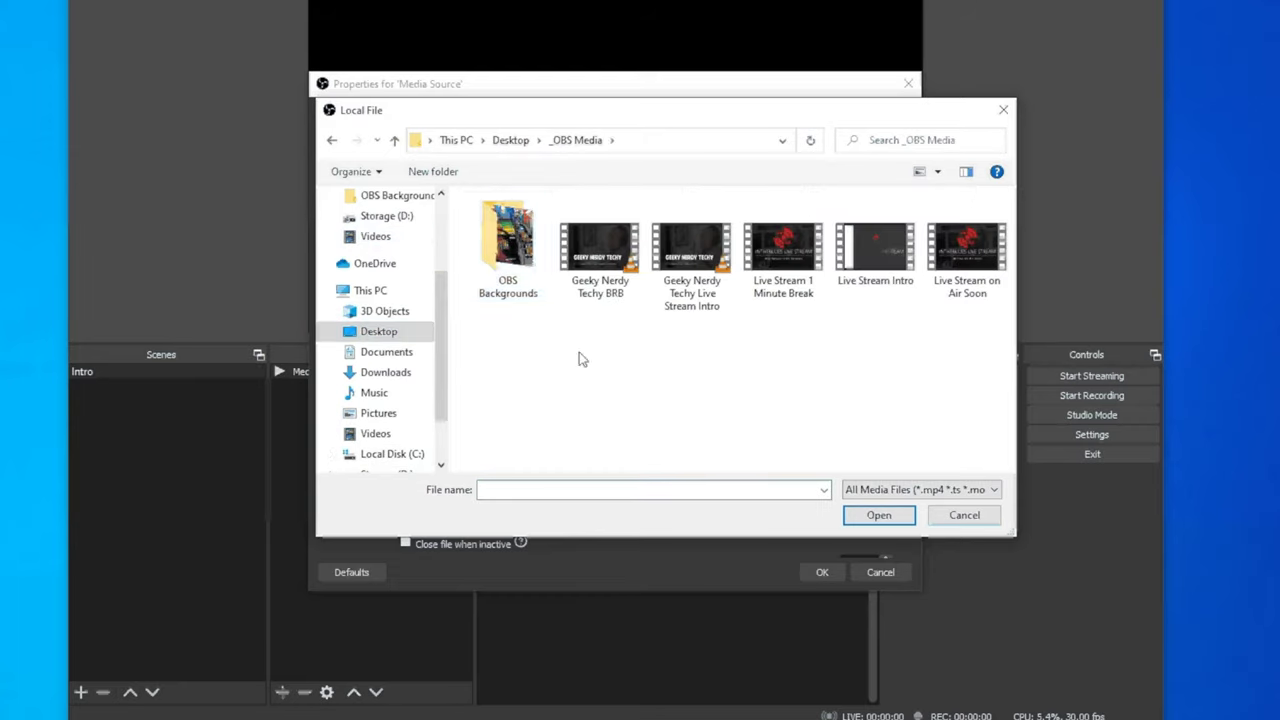
left_click(604, 262)
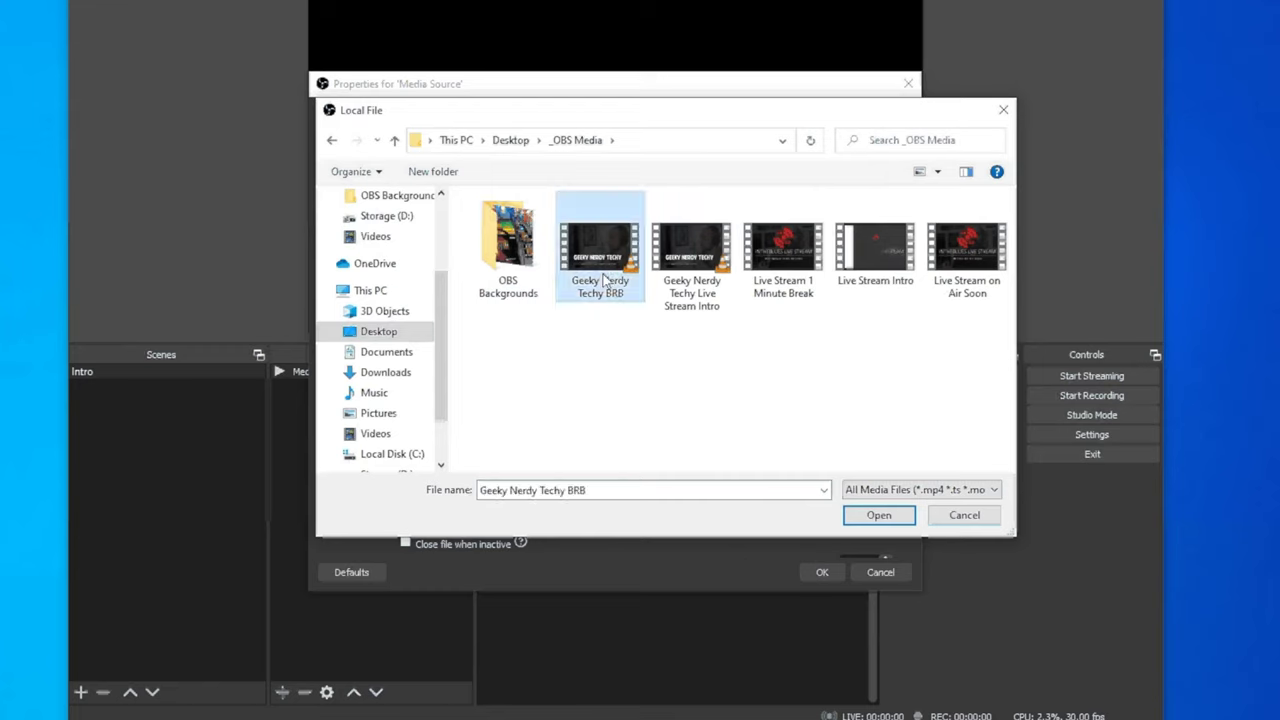
left_click(675, 262)
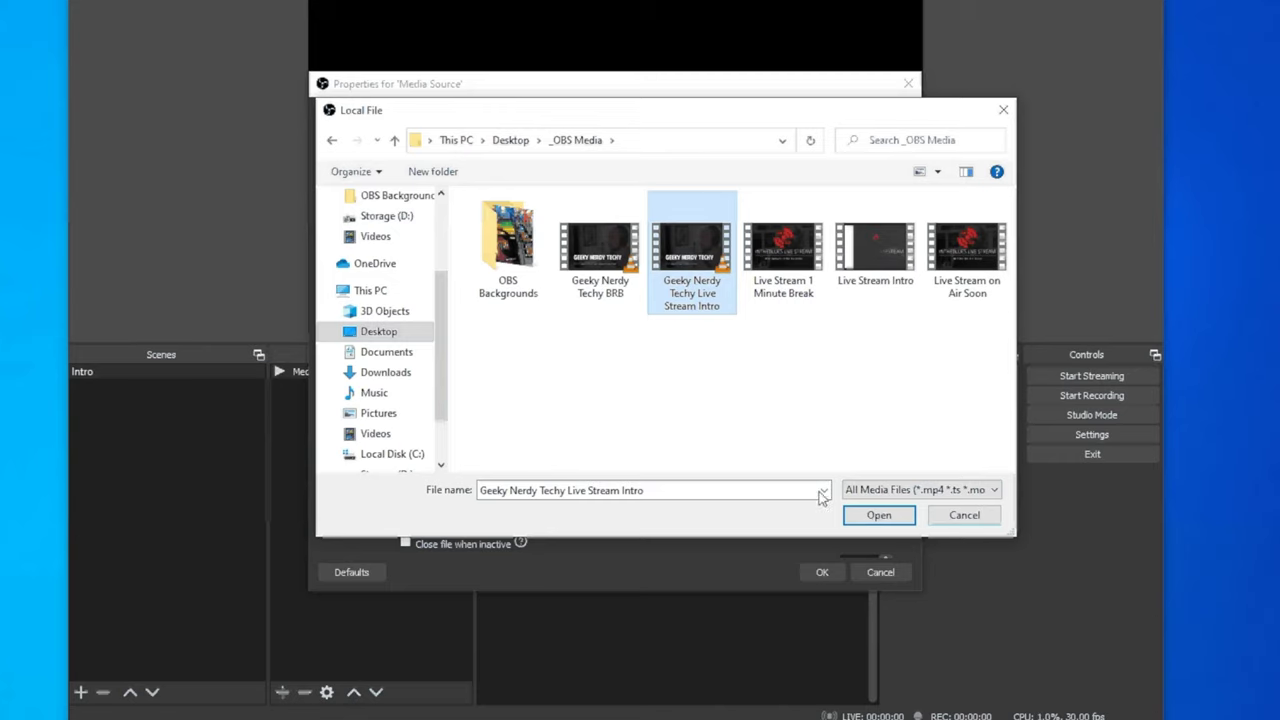
left_click(872, 516)
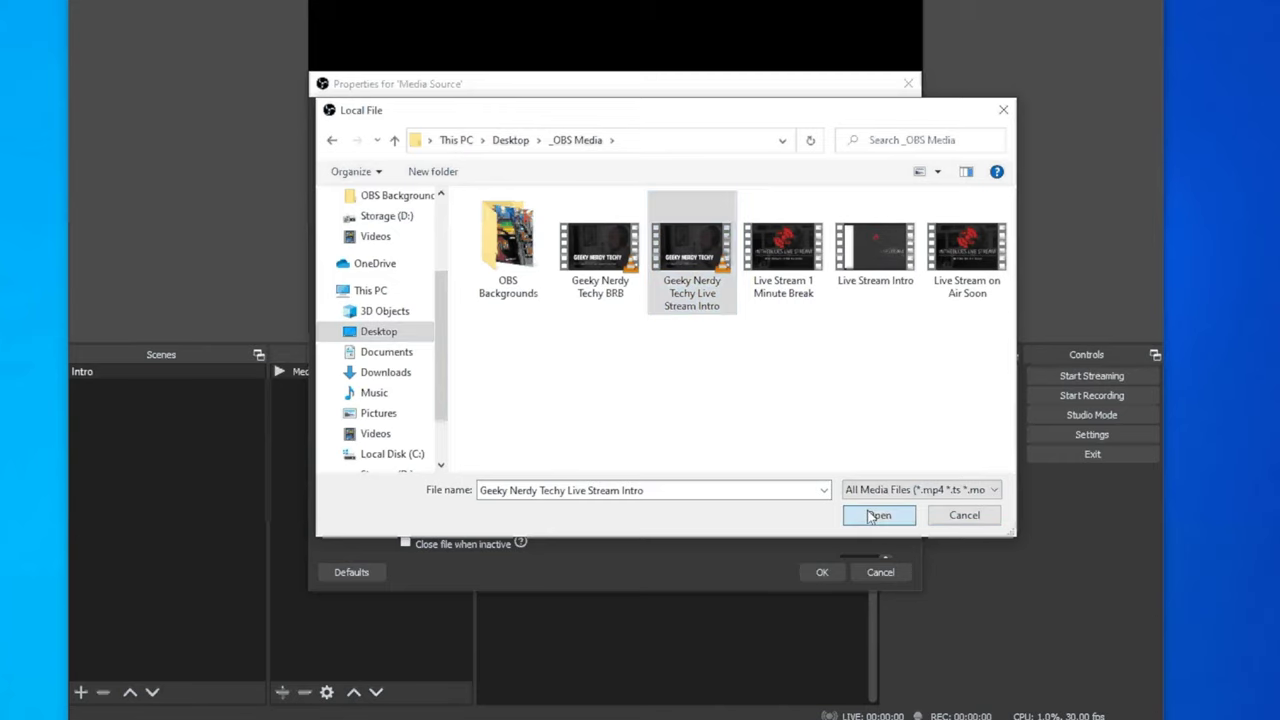
left_click(405, 463)
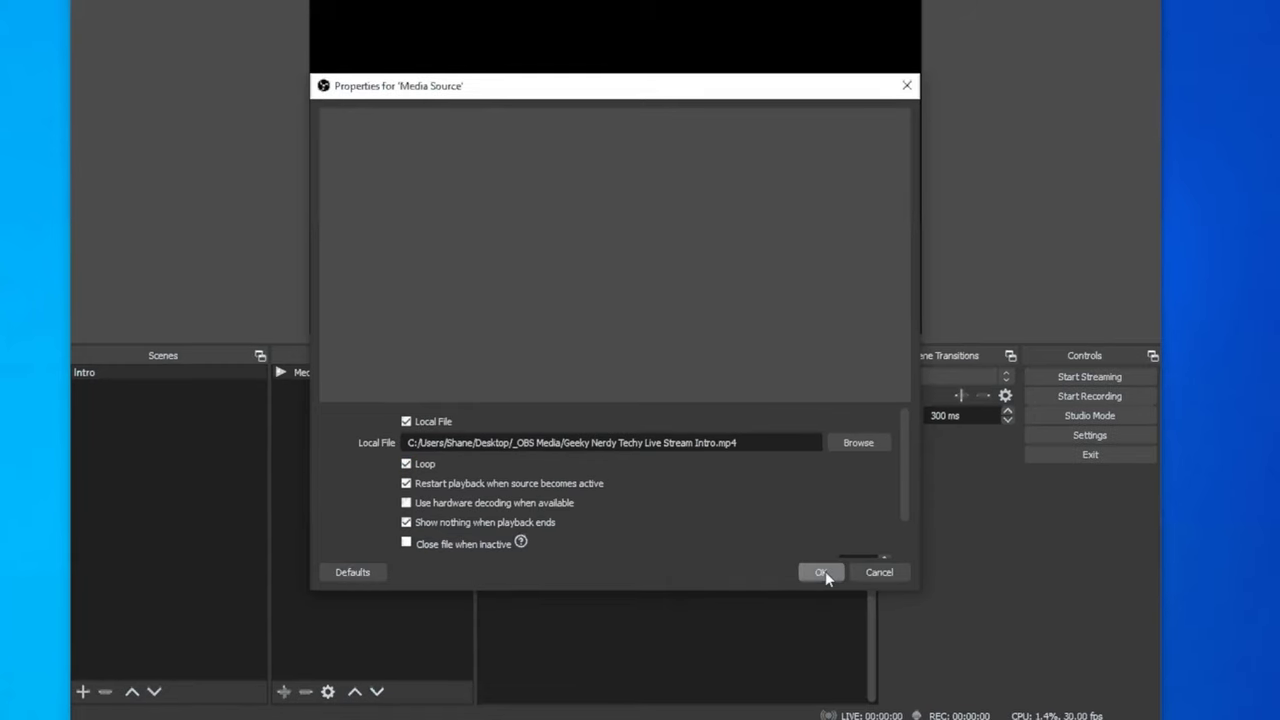
left_click(798, 571)
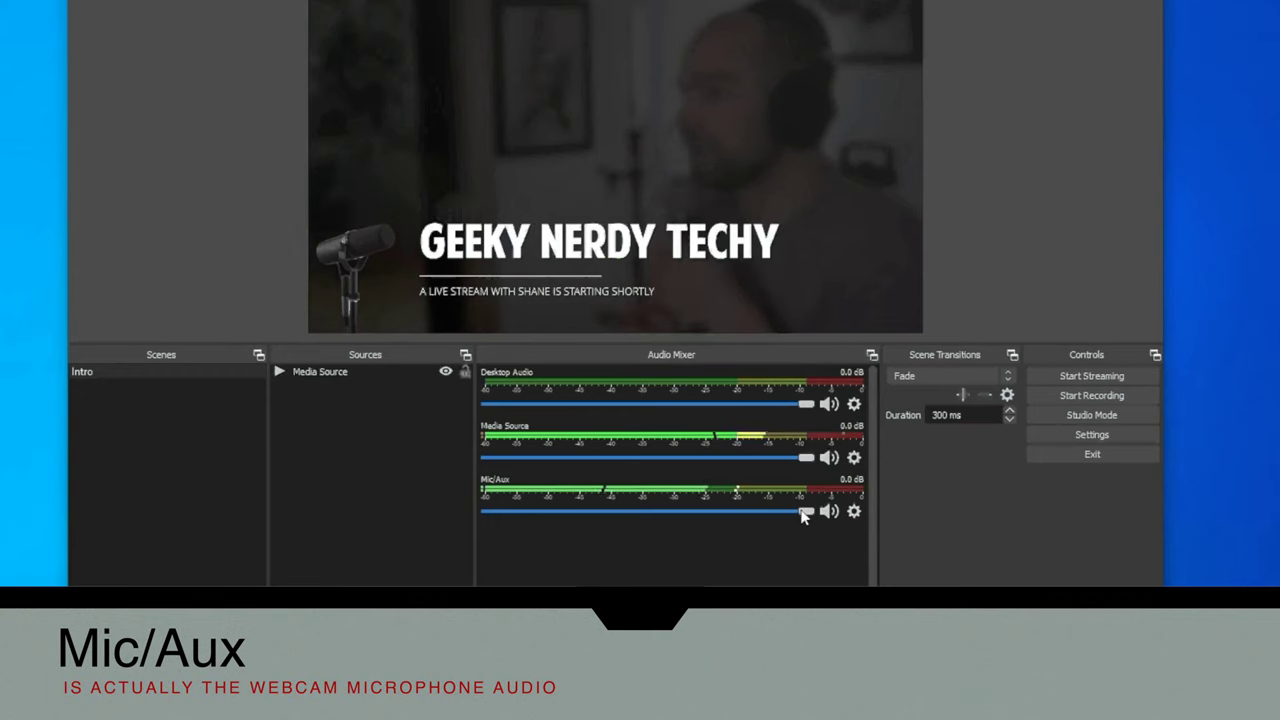
Lower the Mic/Aux volume to -inf dB and the Media Source volume to about -3.3 dB in the audio mixer
left_click_drag(803, 513, 466, 508)
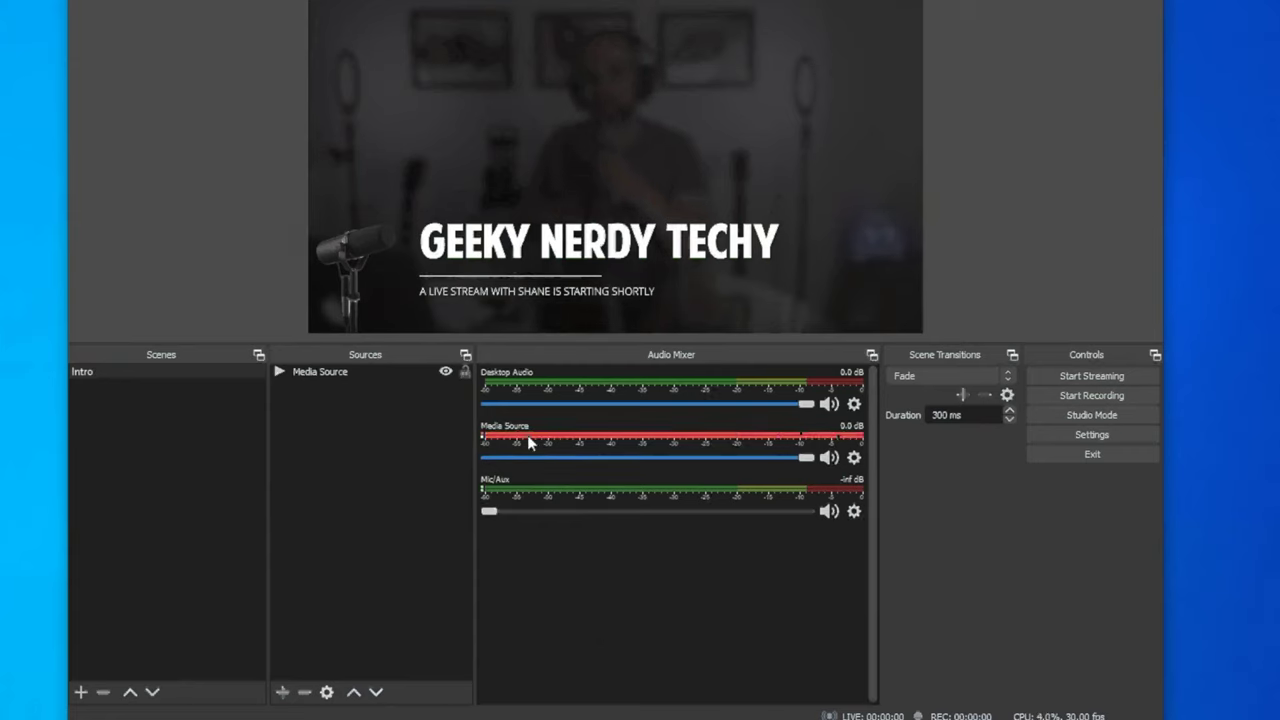
left_click_drag(804, 457, 760, 456)
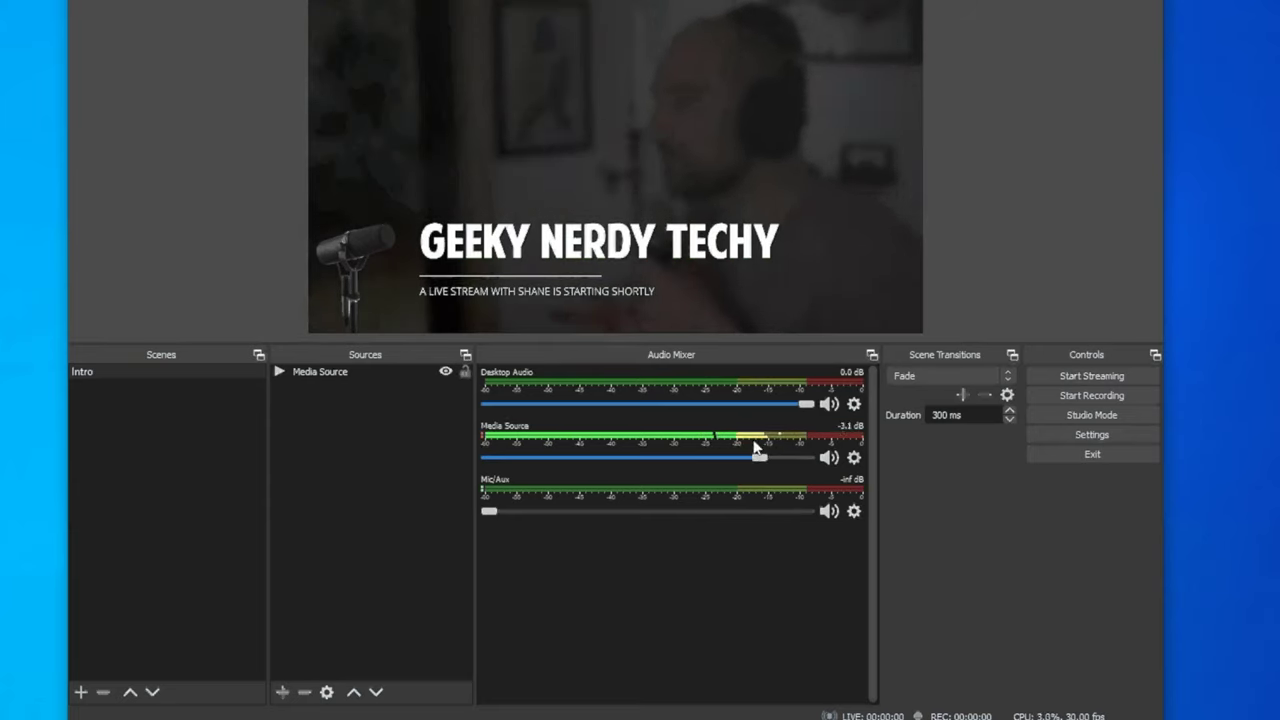
left_click_drag(758, 457, 757, 456)
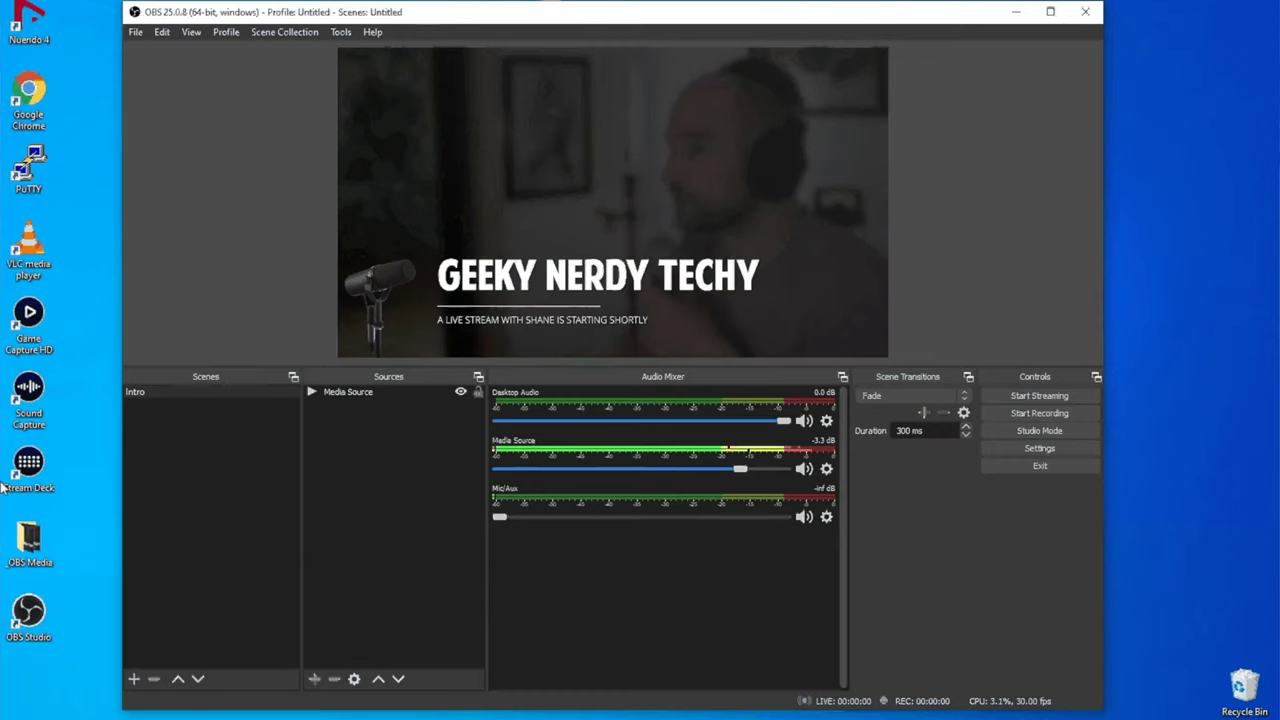
Add a new scene named Elgato
left_click(134, 679)
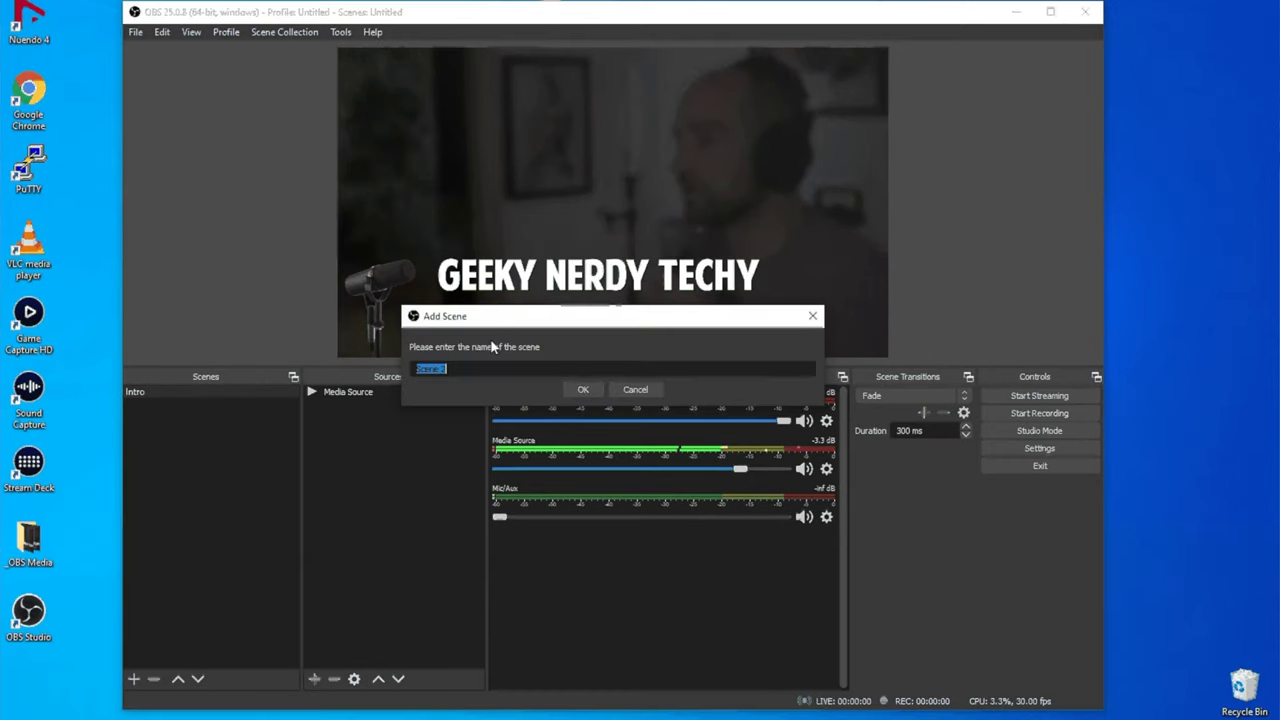
type("Ek")
type("gato")
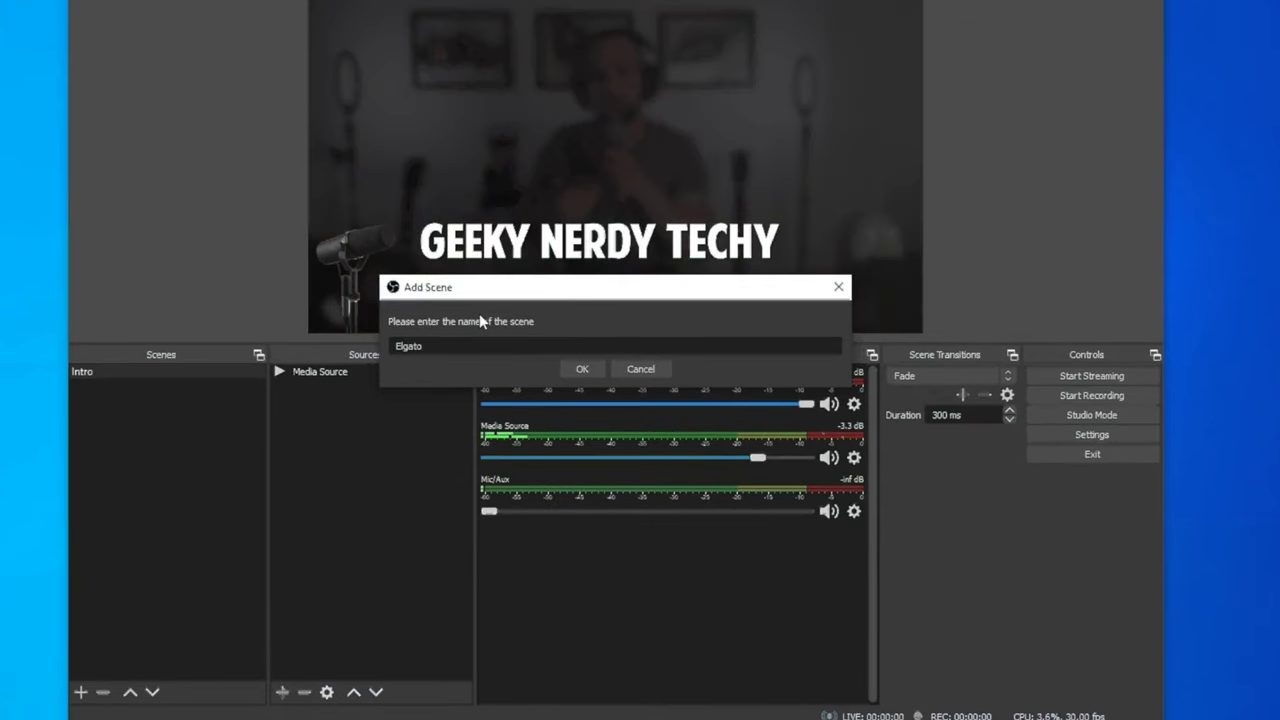
key("Return")
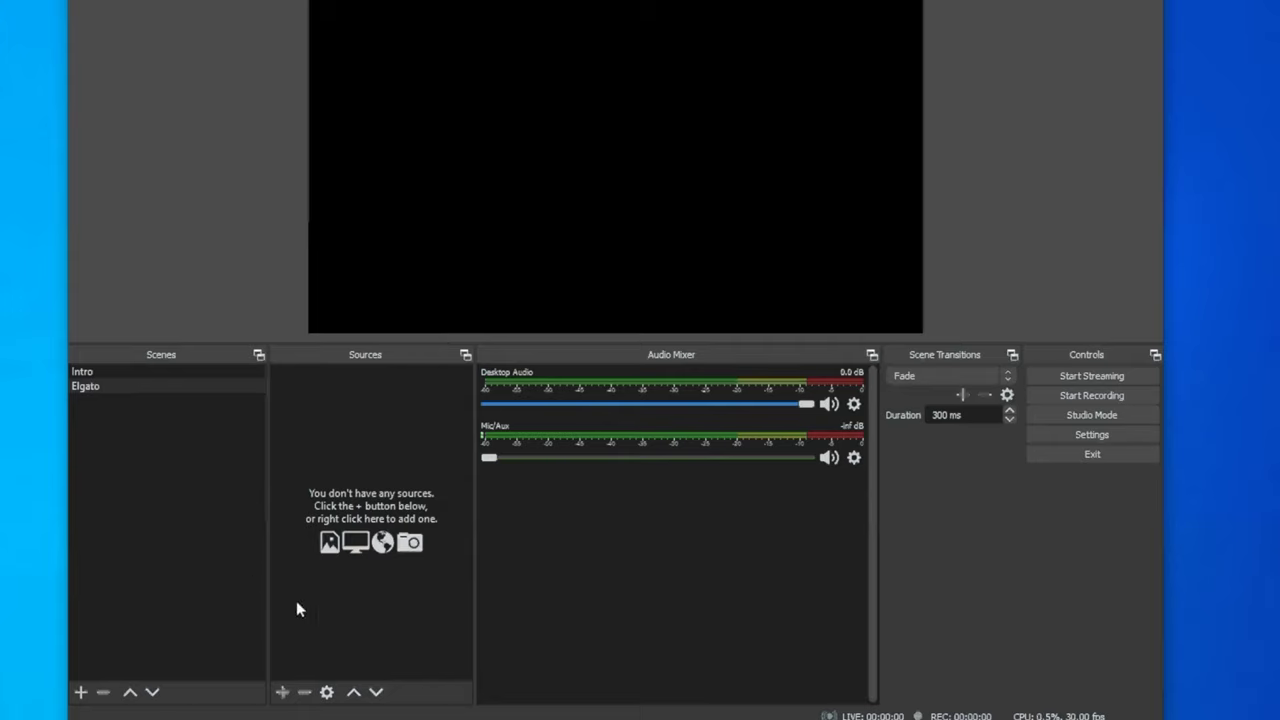
Add a new Video Capture Device source named HD60 to the Elgato scene
left_click(282, 692)
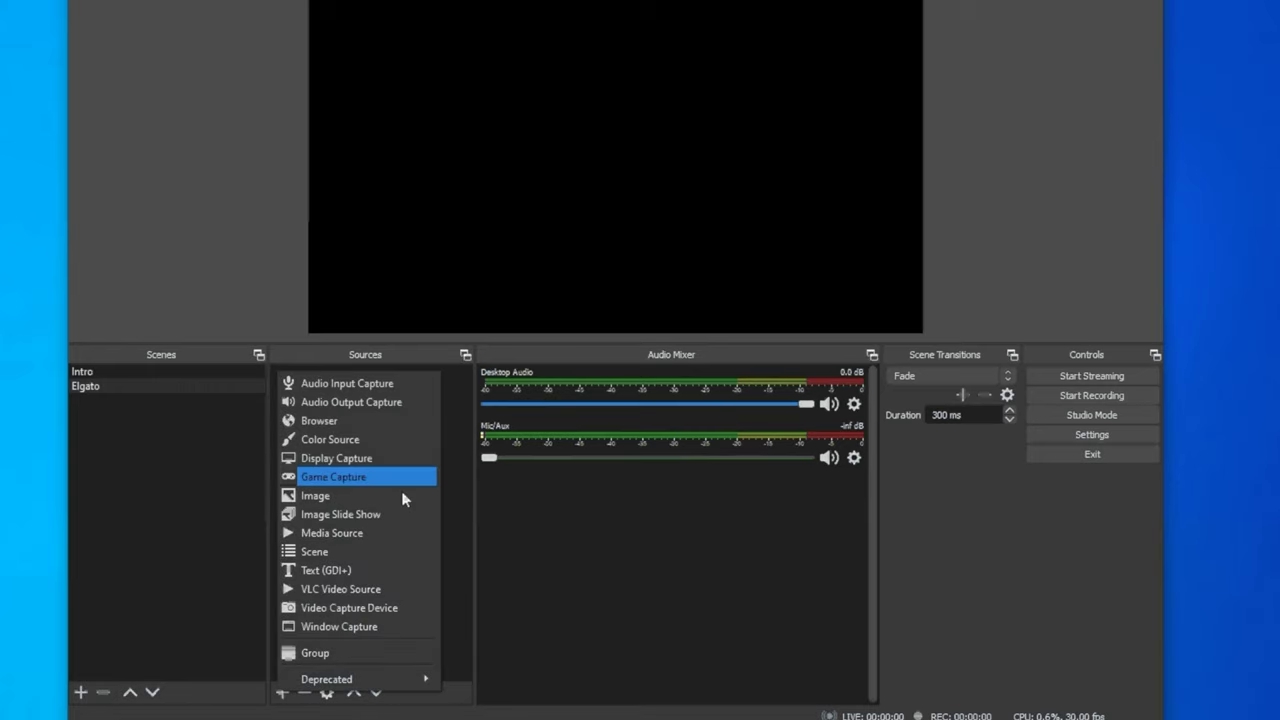
left_click(359, 612)
left_click(604, 255)
left_click_drag(545, 249, 319, 211)
key("ctrl+a")
type("HD60")
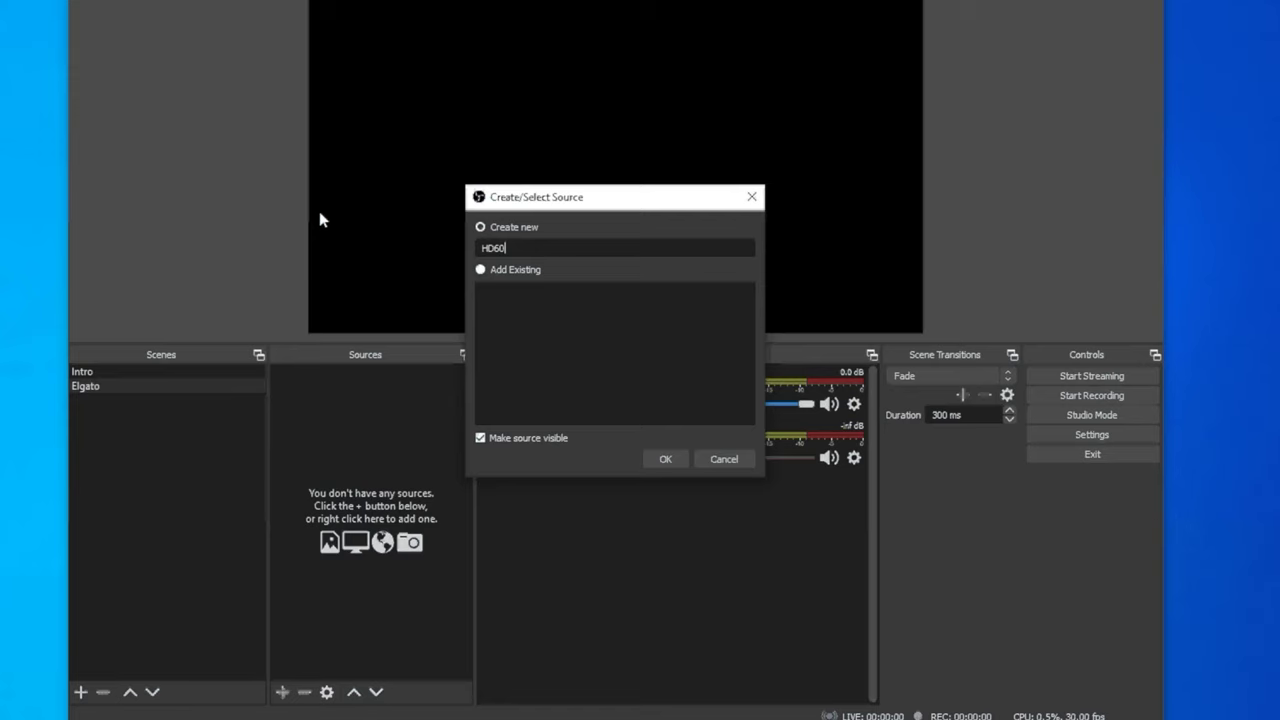
key("Return")
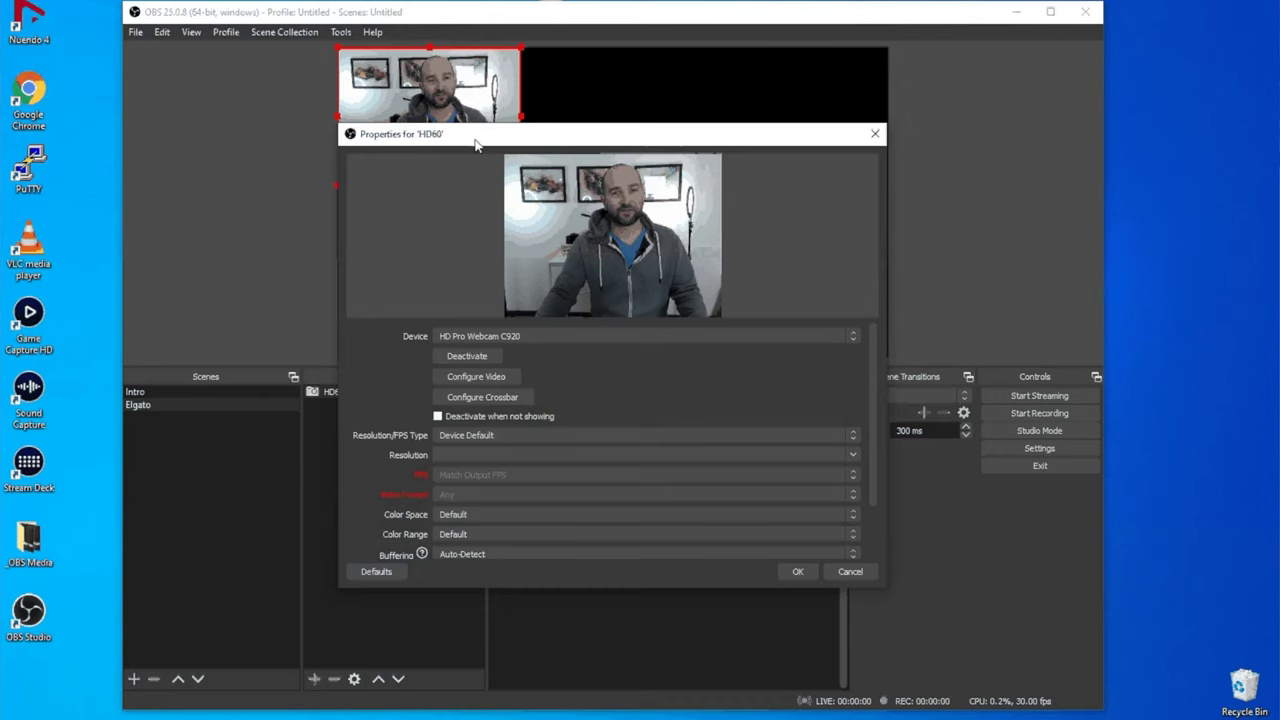
Set the HD60 source's device to Elgato Game Capture HD
left_click_drag(476, 145, 480, 305)
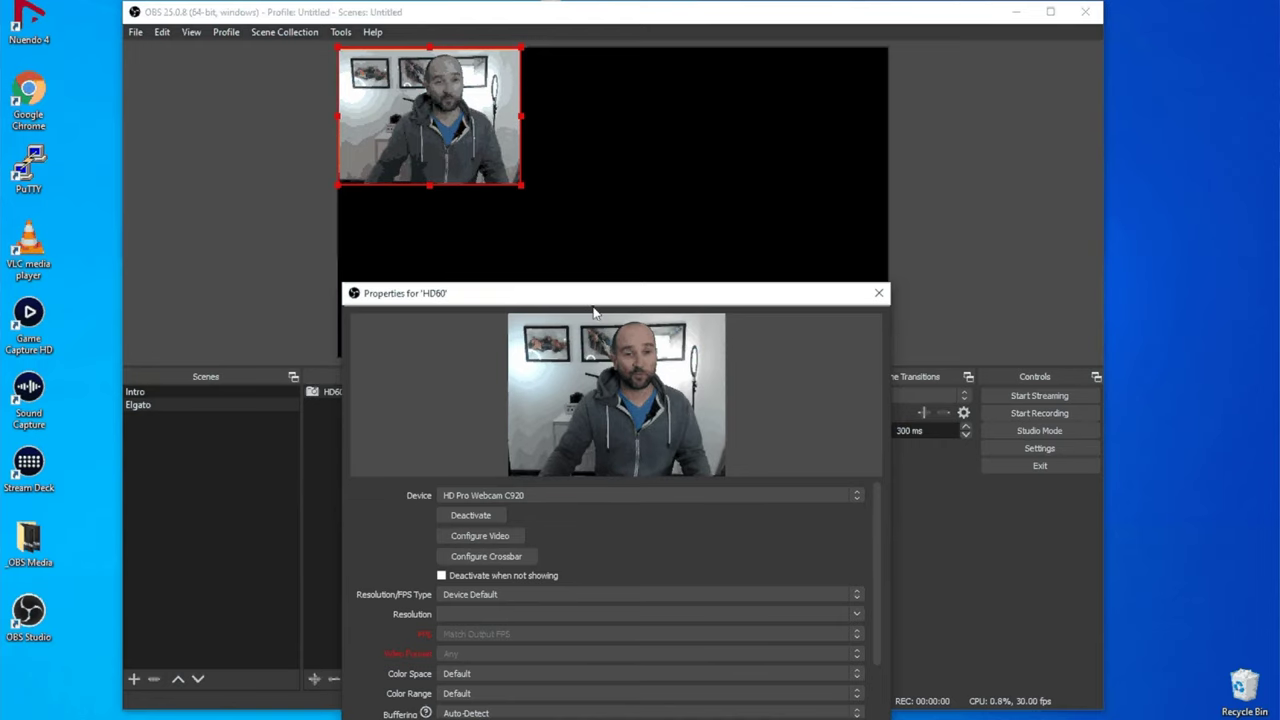
left_click_drag(593, 304, 585, 200)
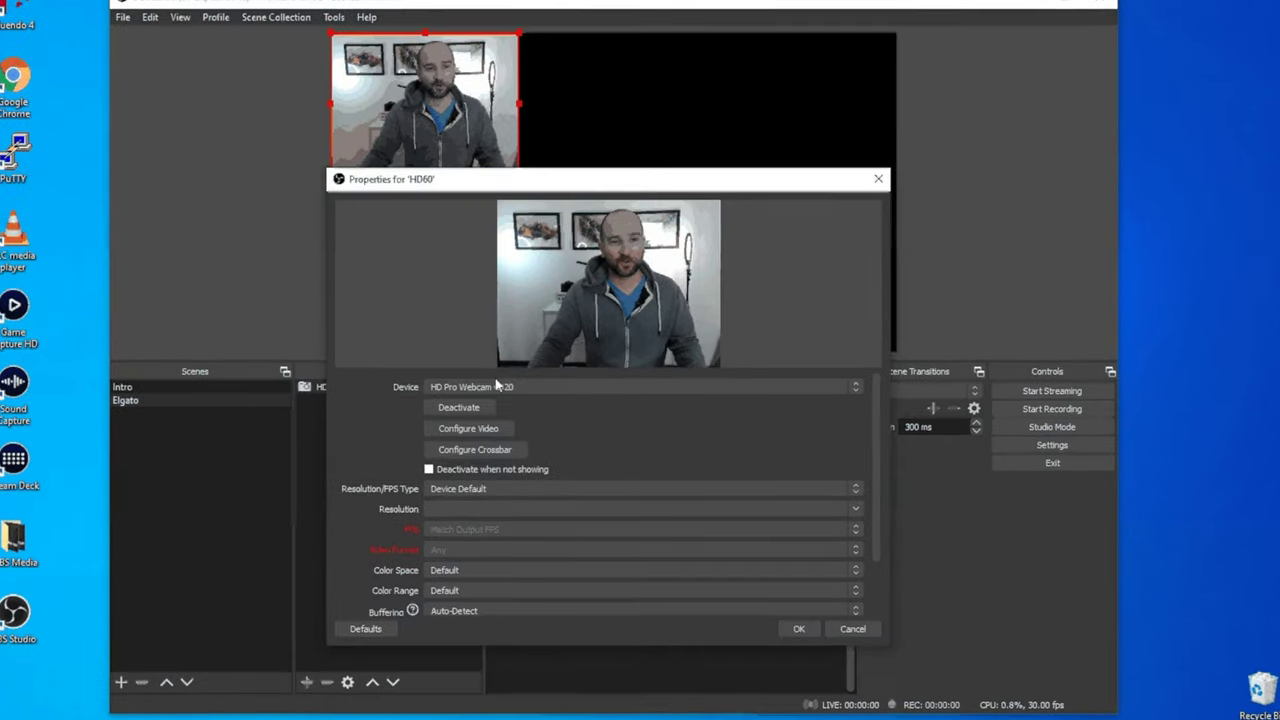
left_click(500, 391)
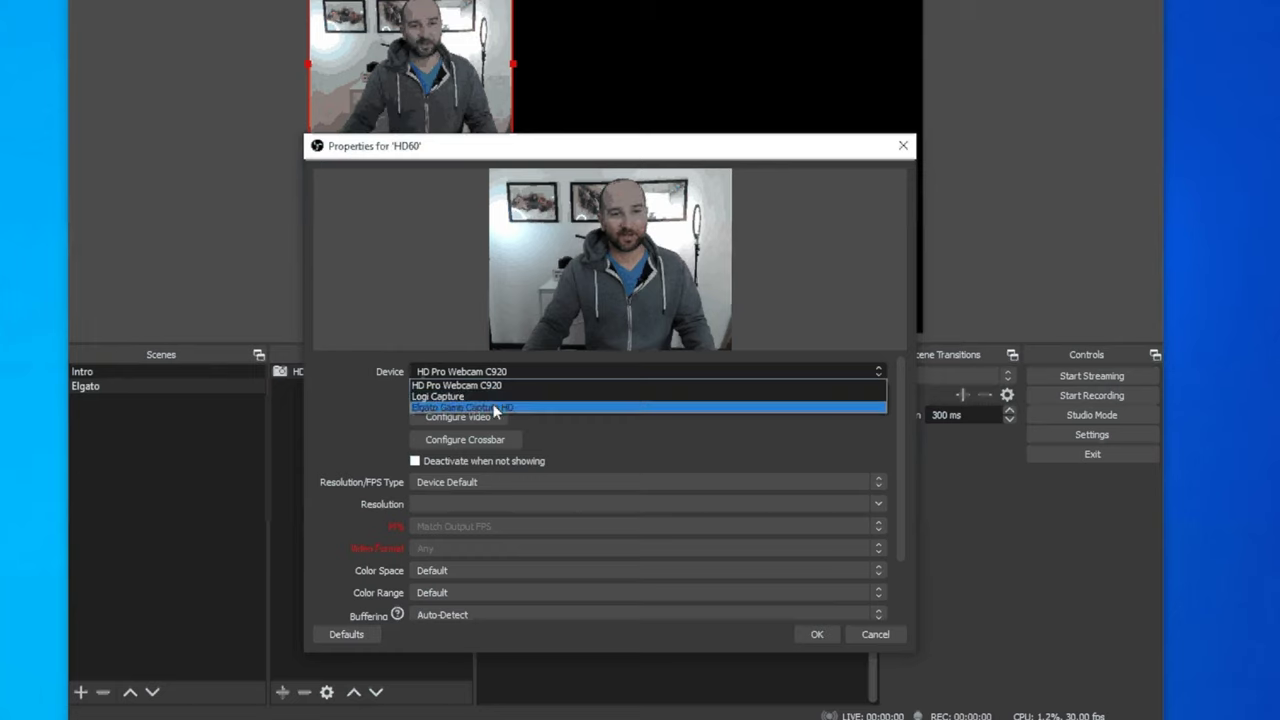
left_click(493, 407)
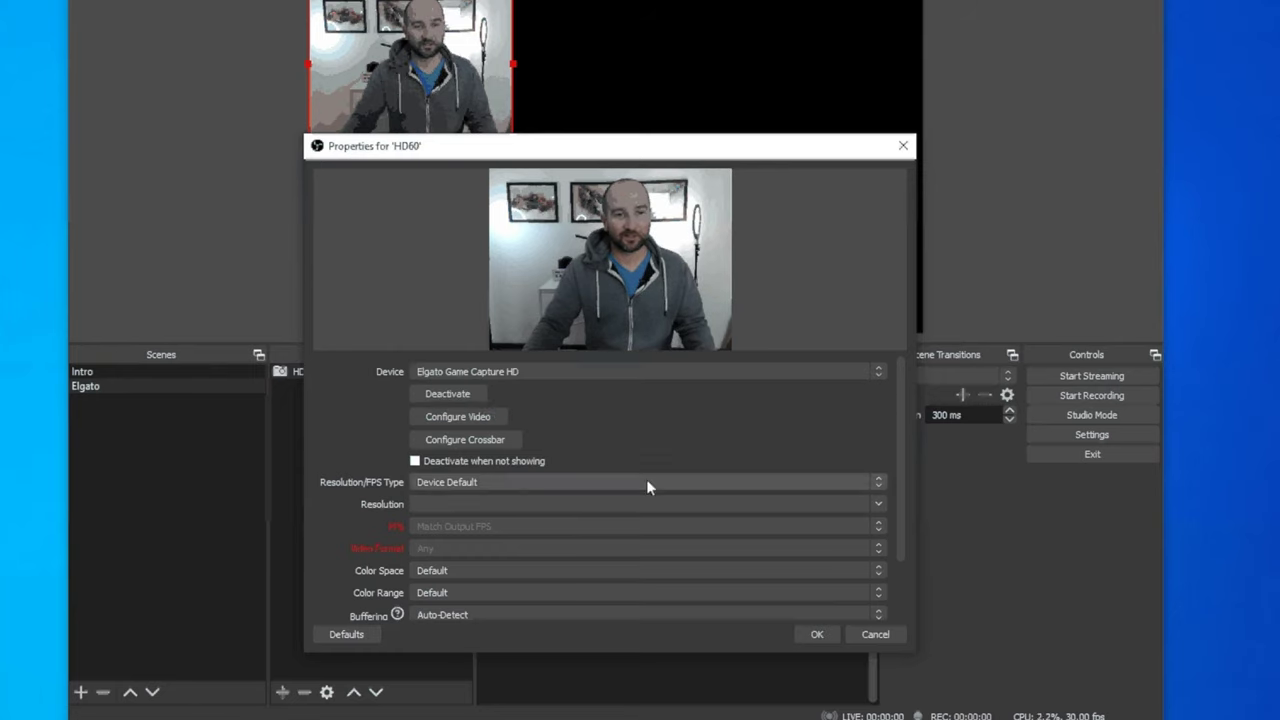
Set the HD60 source's resolution/FPS type to Custom with a 1920x1080 resolution, keeping Match Output FPS, and accept its properties
left_click(874, 483)
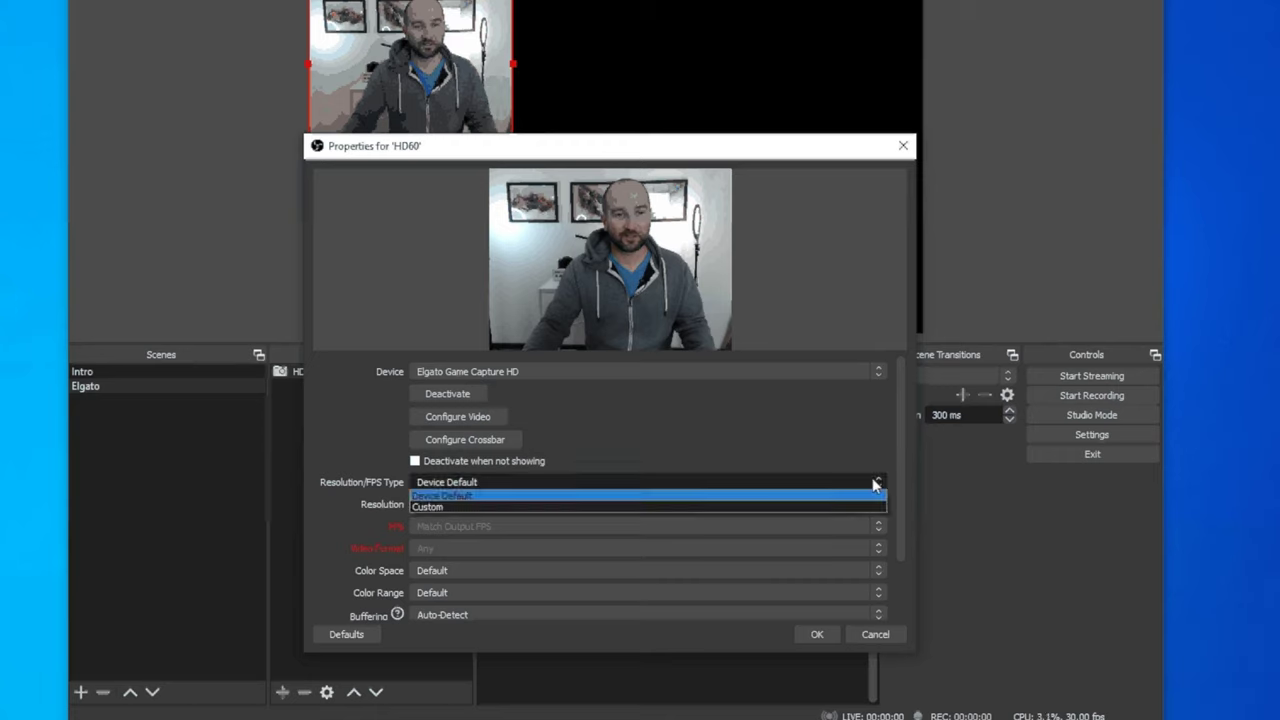
left_click(847, 507)
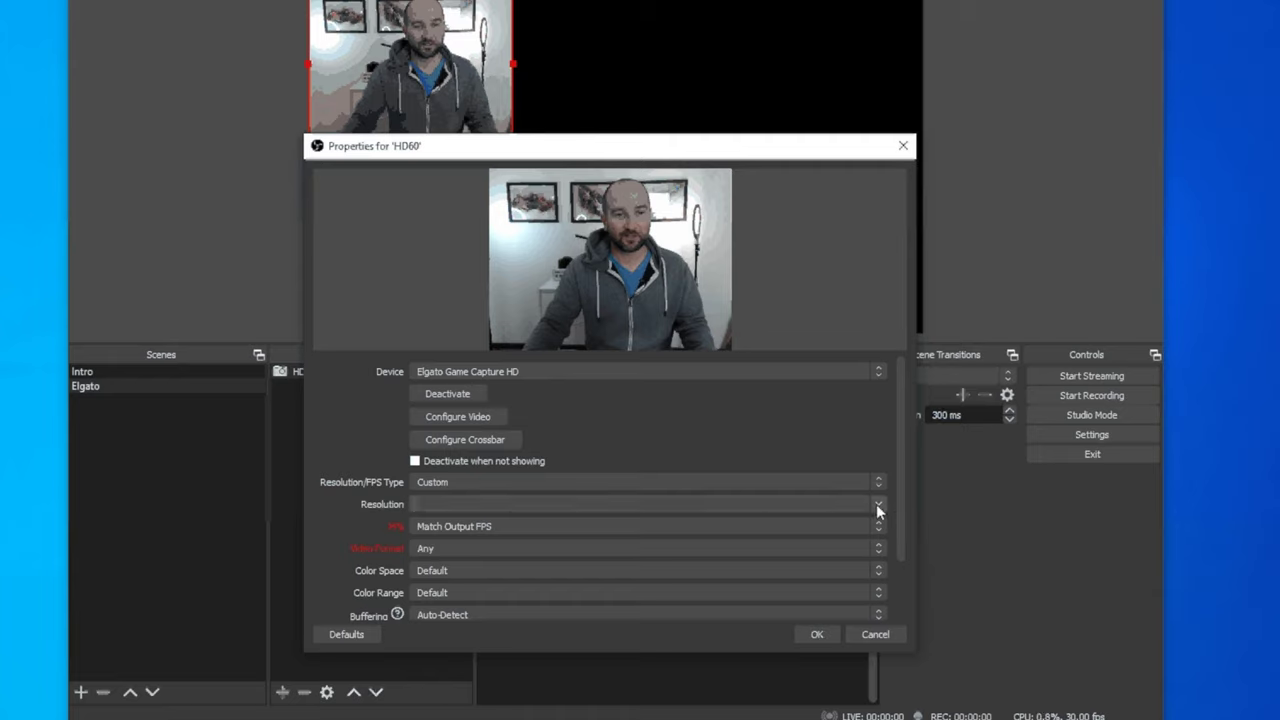
left_click(876, 504)
left_click(808, 511)
left_click(847, 527)
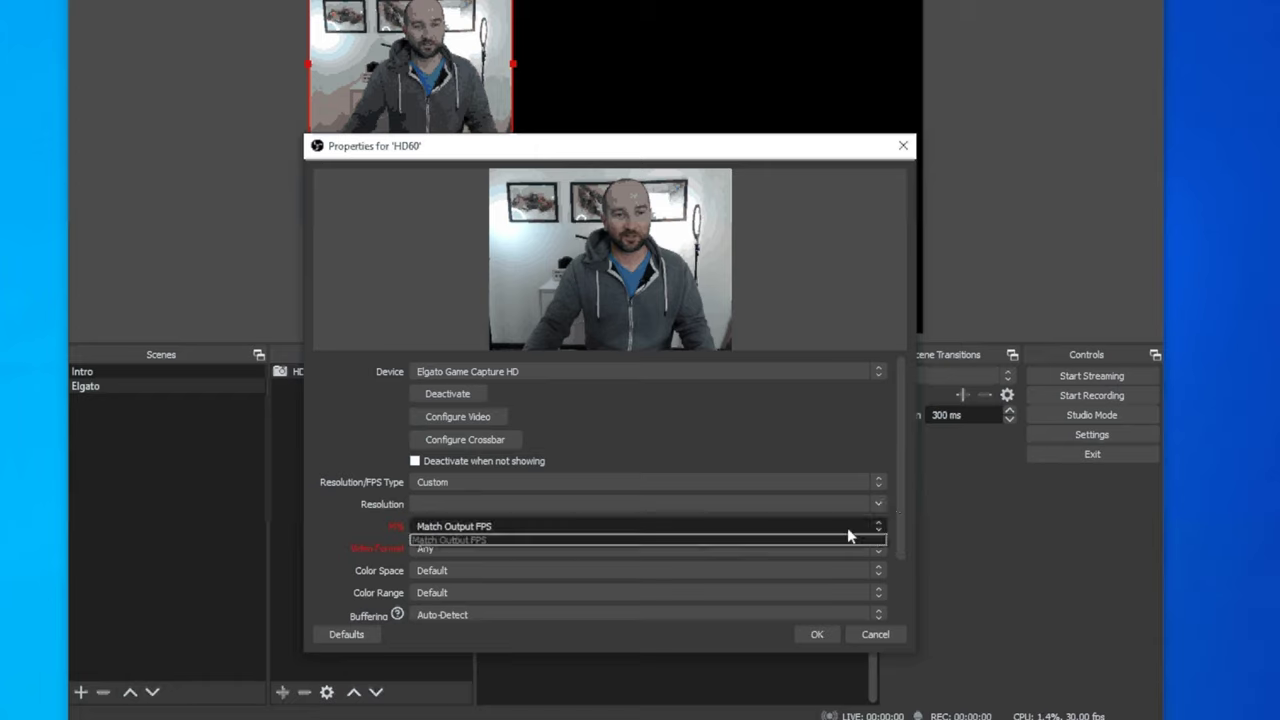
left_click(794, 530)
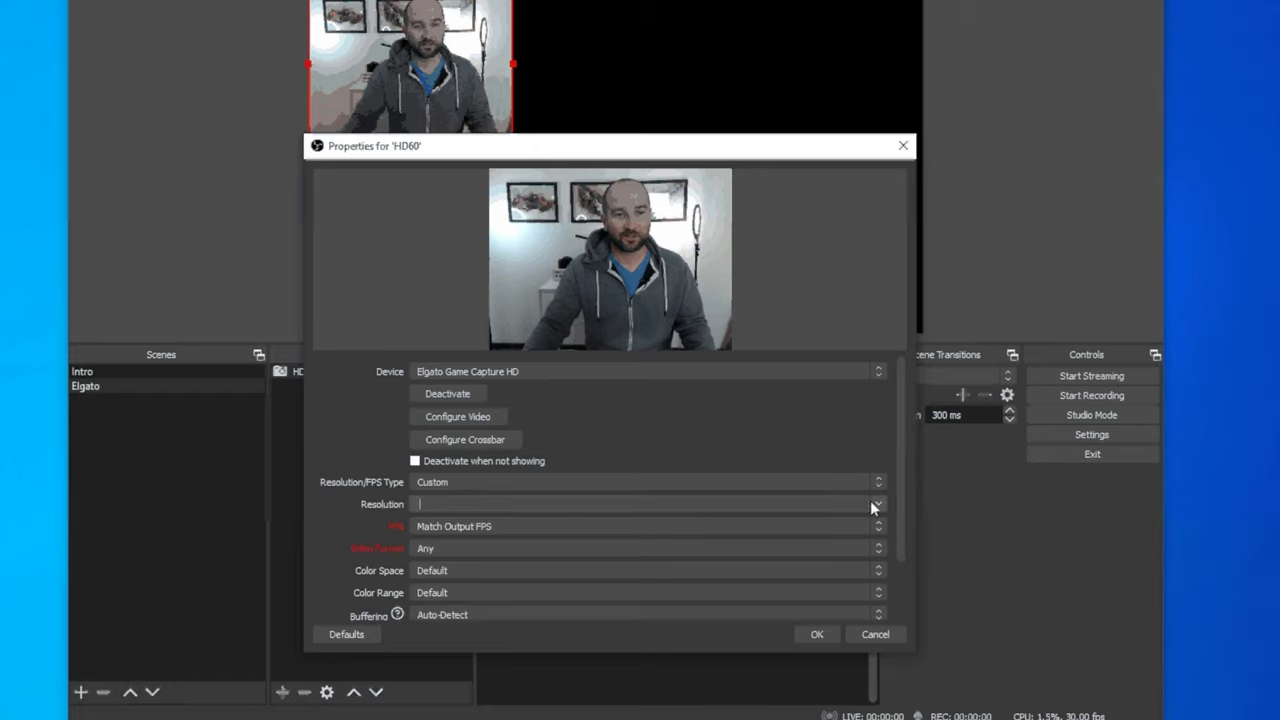
left_click(870, 503)
left_click(828, 519)
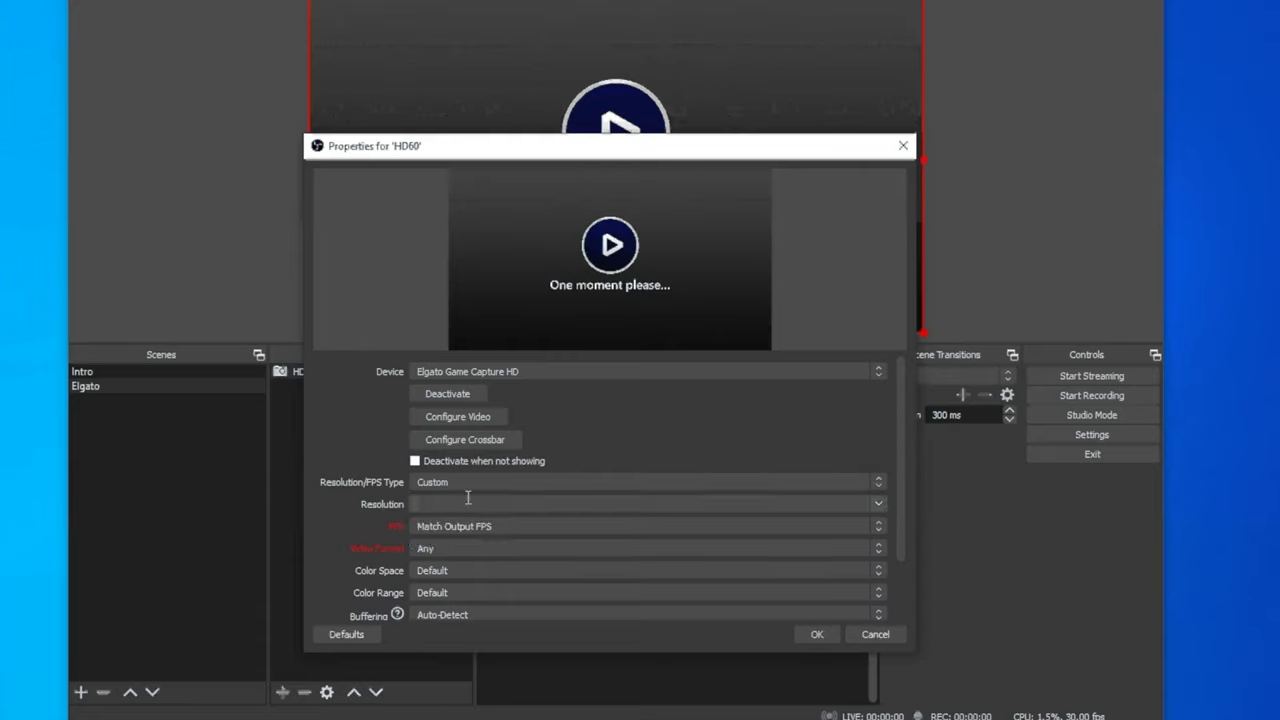
left_click(868, 504)
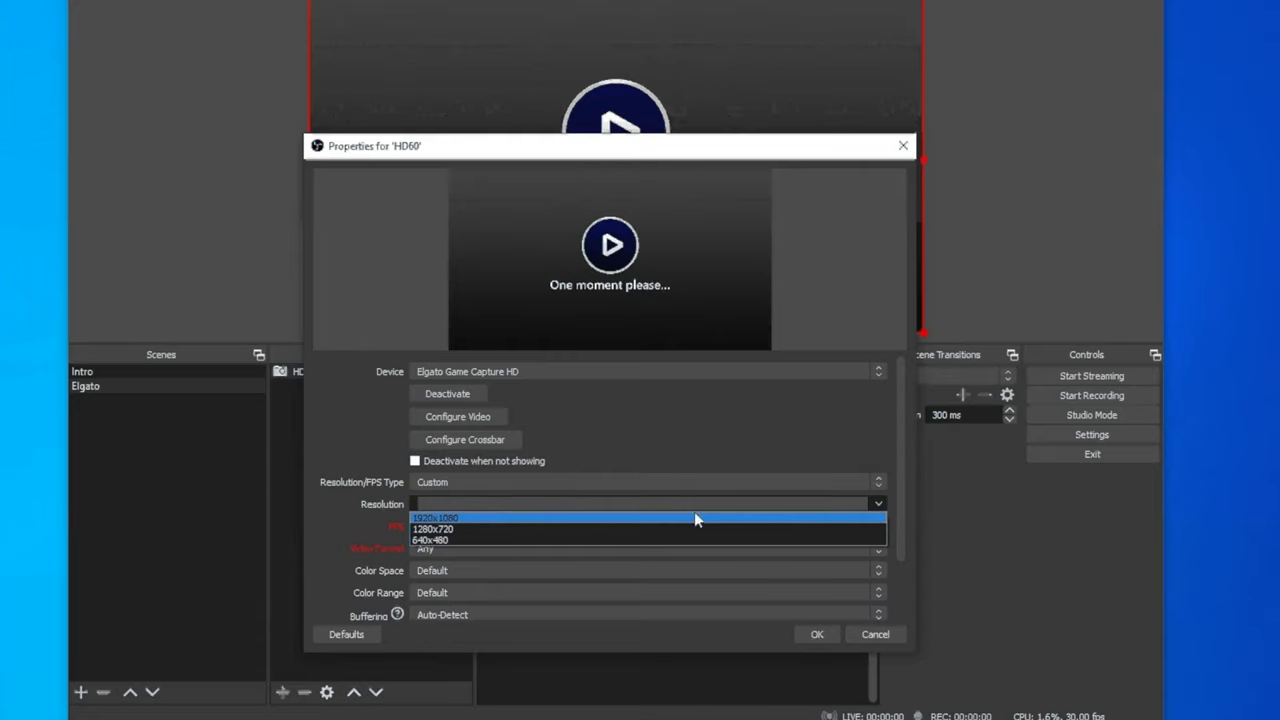
left_click(697, 519)
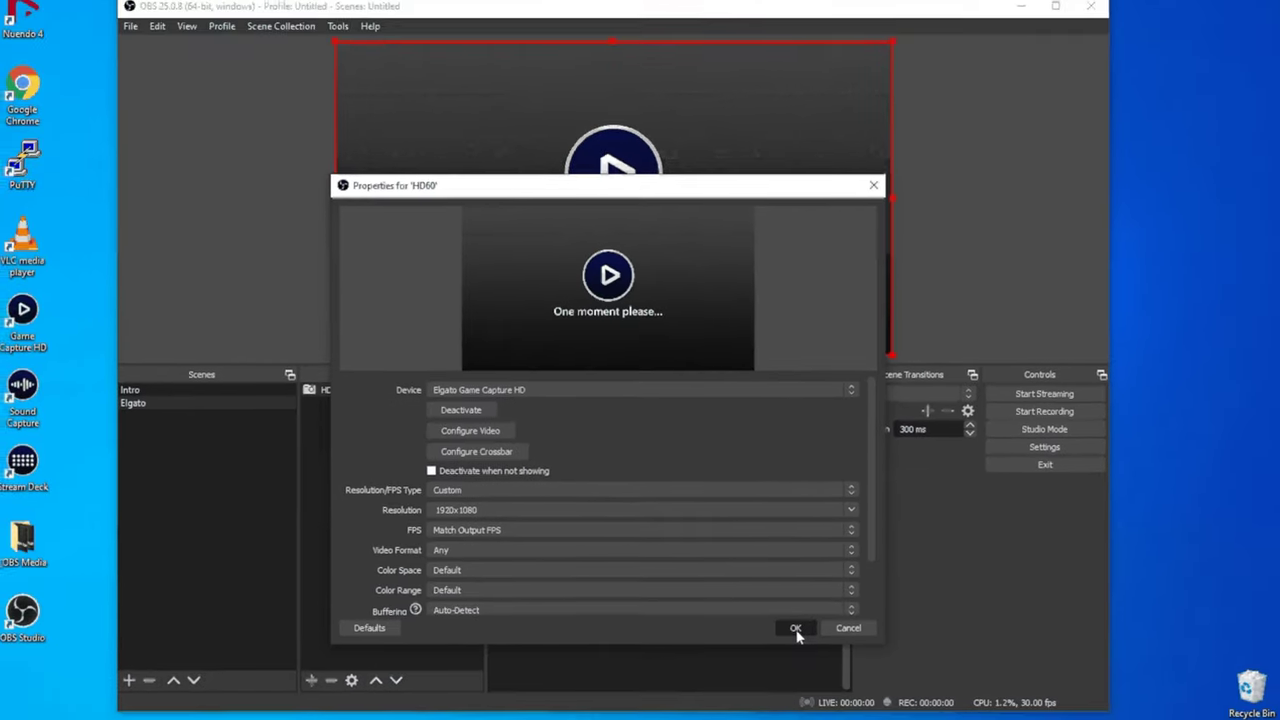
left_click(795, 629)
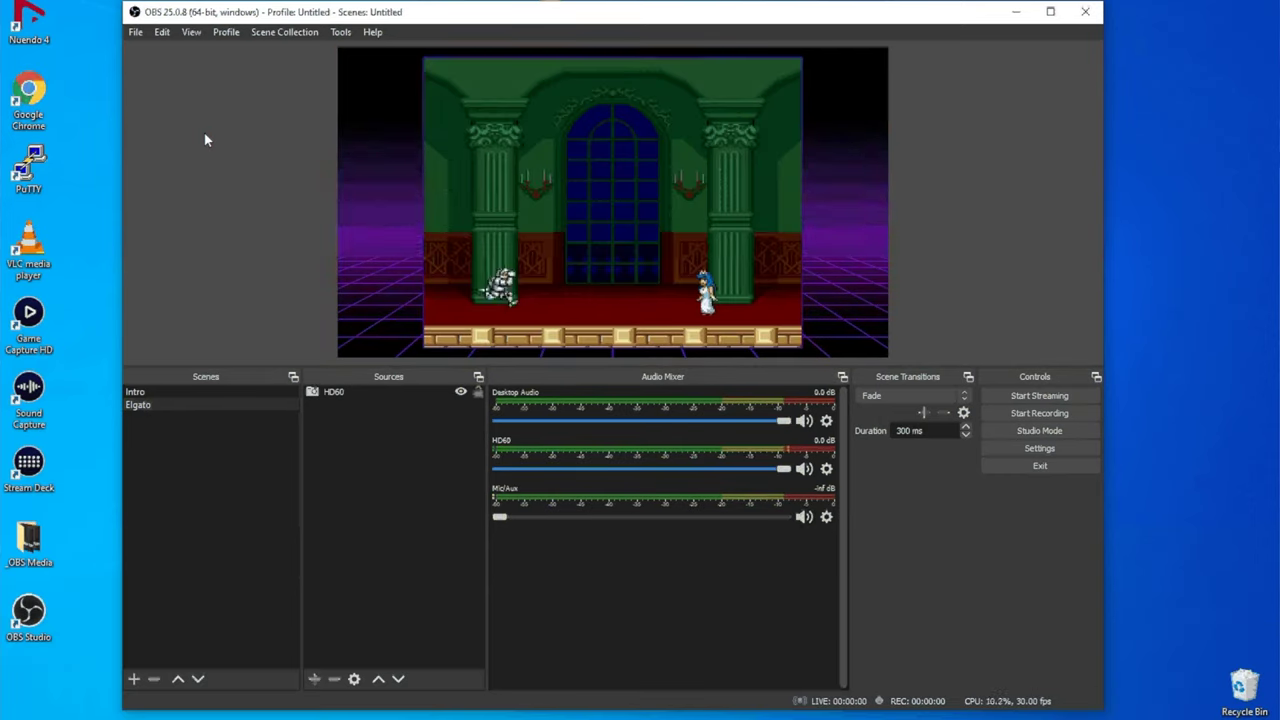
Add a new scene named Webcam
left_click(133, 678)
type("Webv")
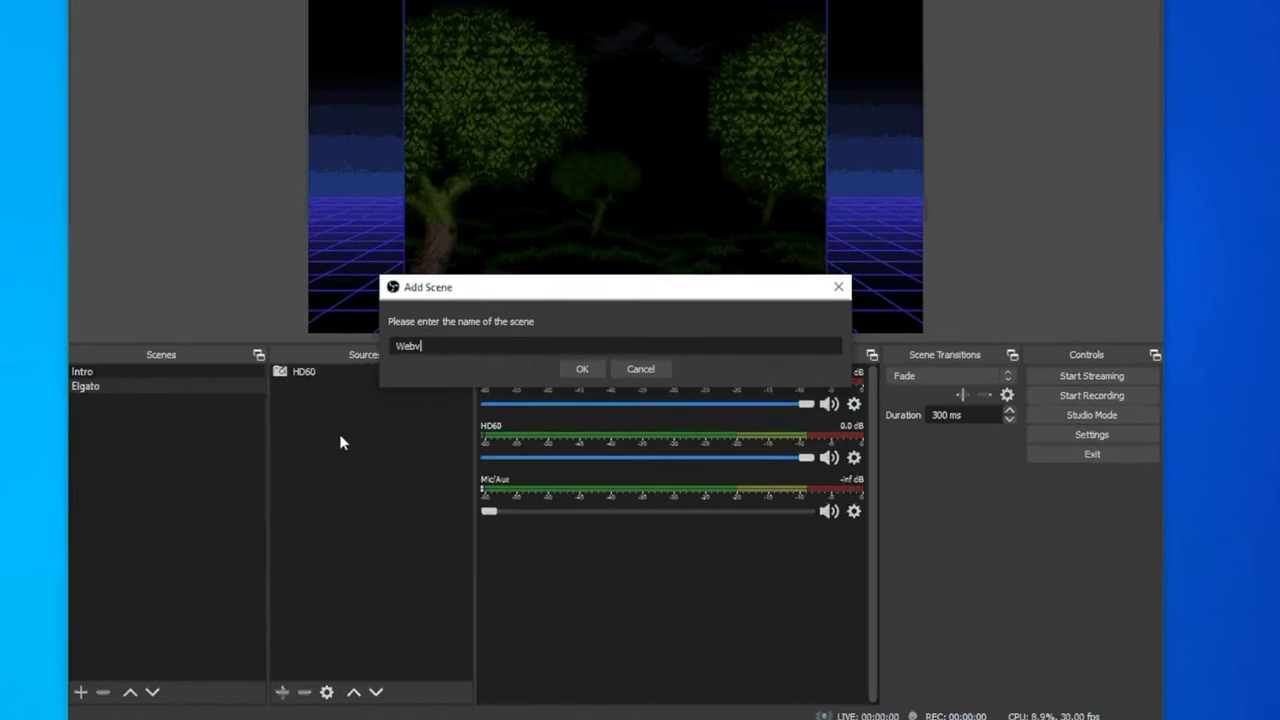
key("BackSpace")
type("cam")
key("Return")
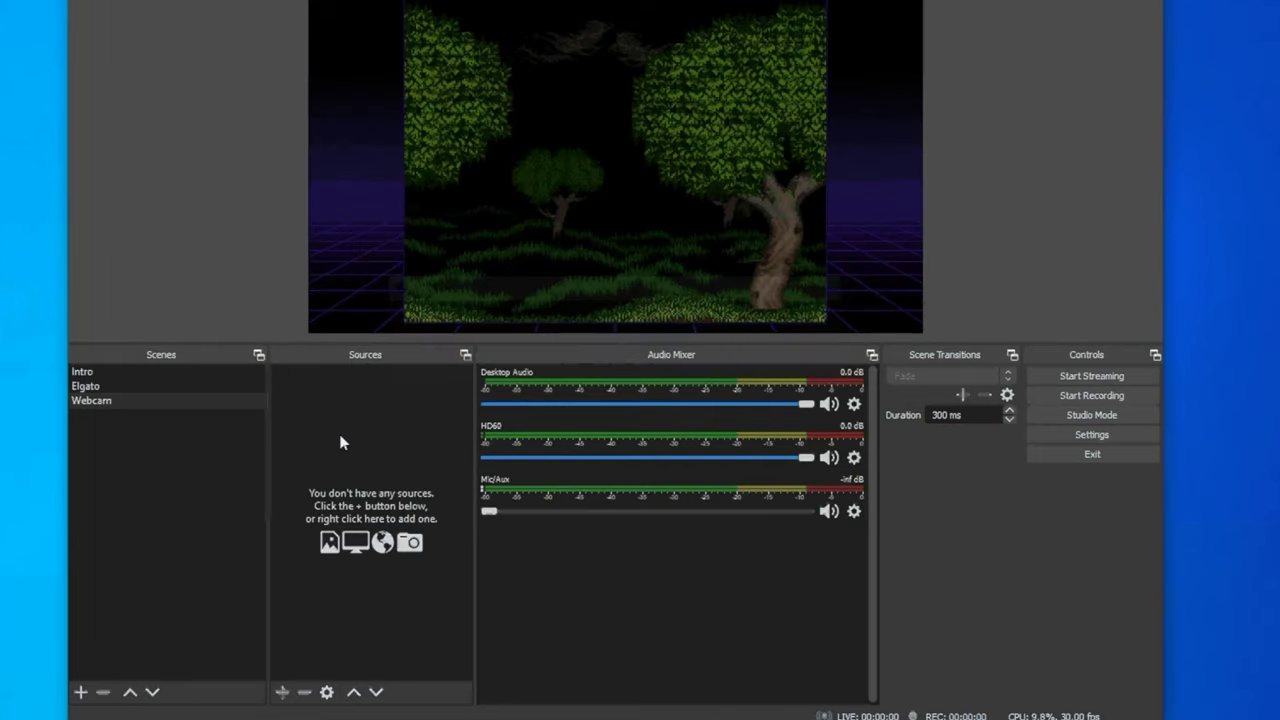
Add a new Video Capture Device source named Logitech to the Webcam scene
left_click(281, 692)
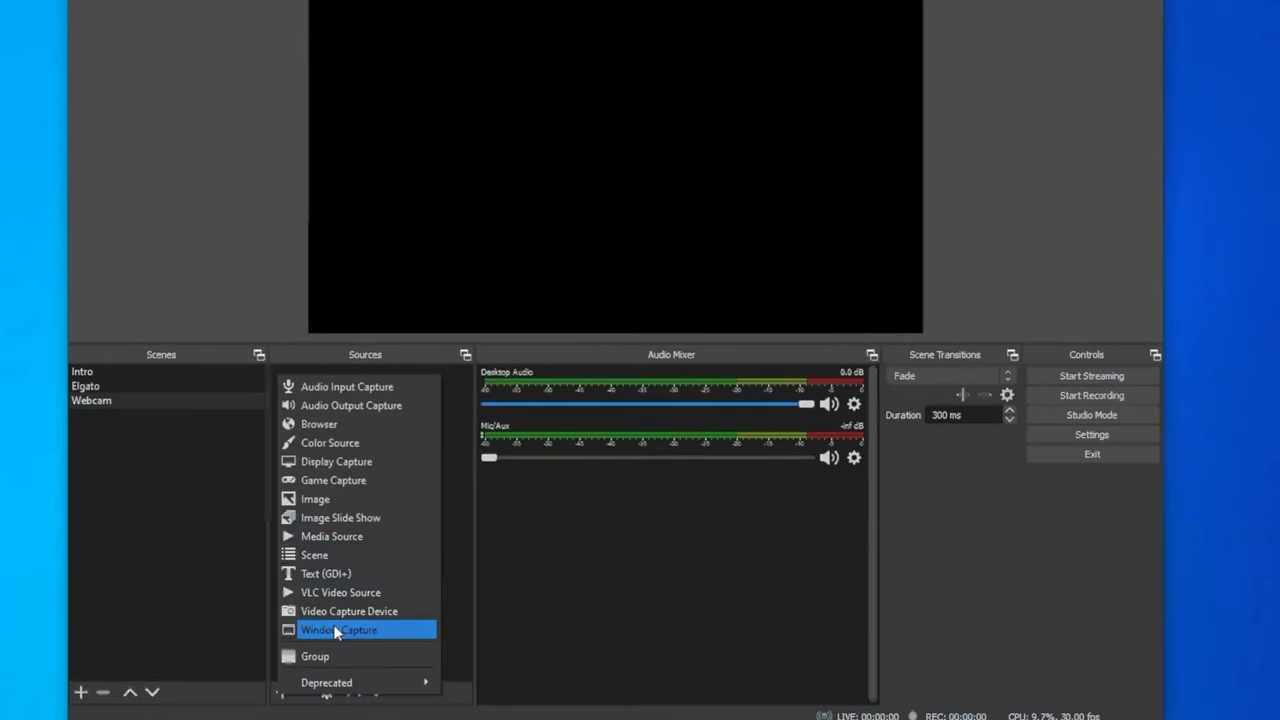
left_click(340, 614)
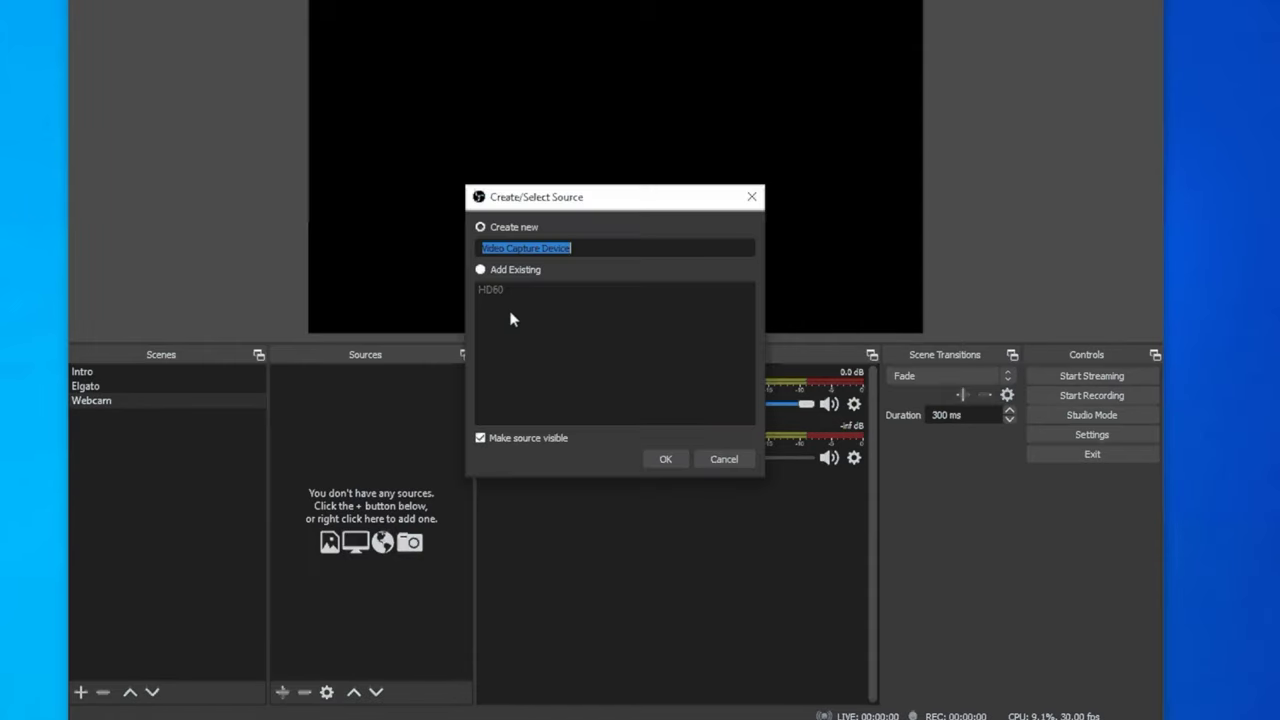
type("Logitech")
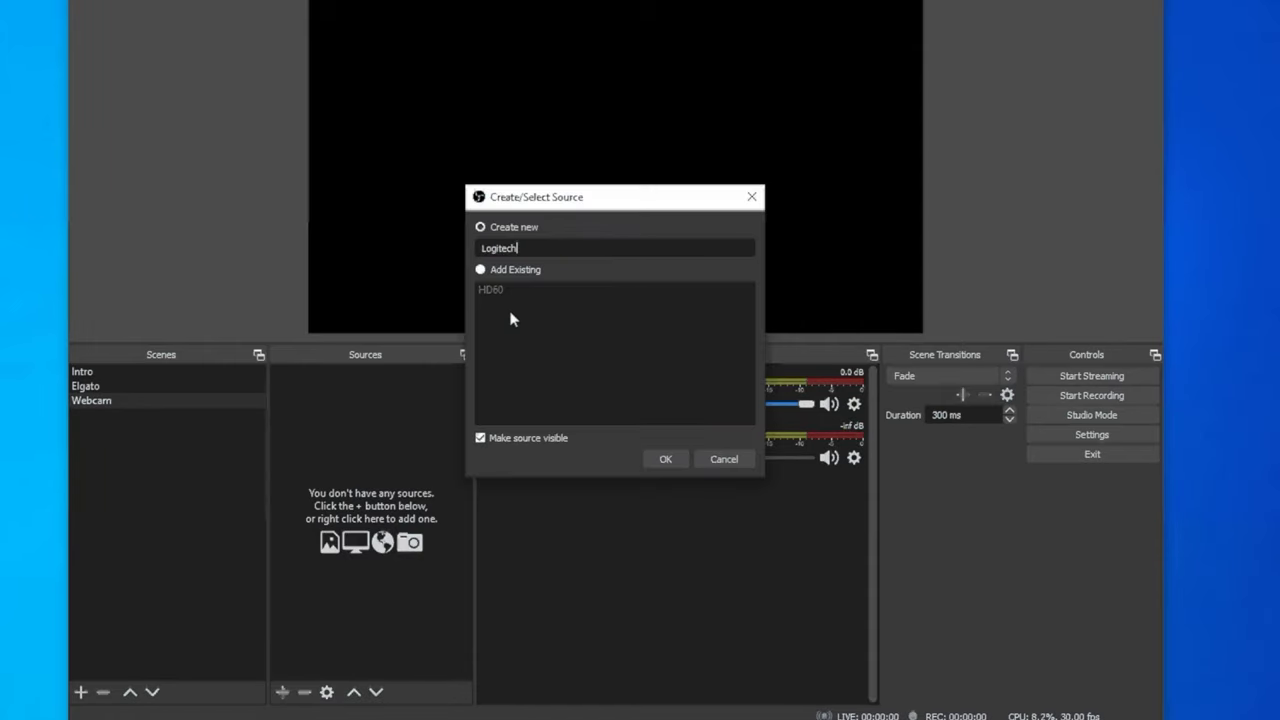
key("Return")
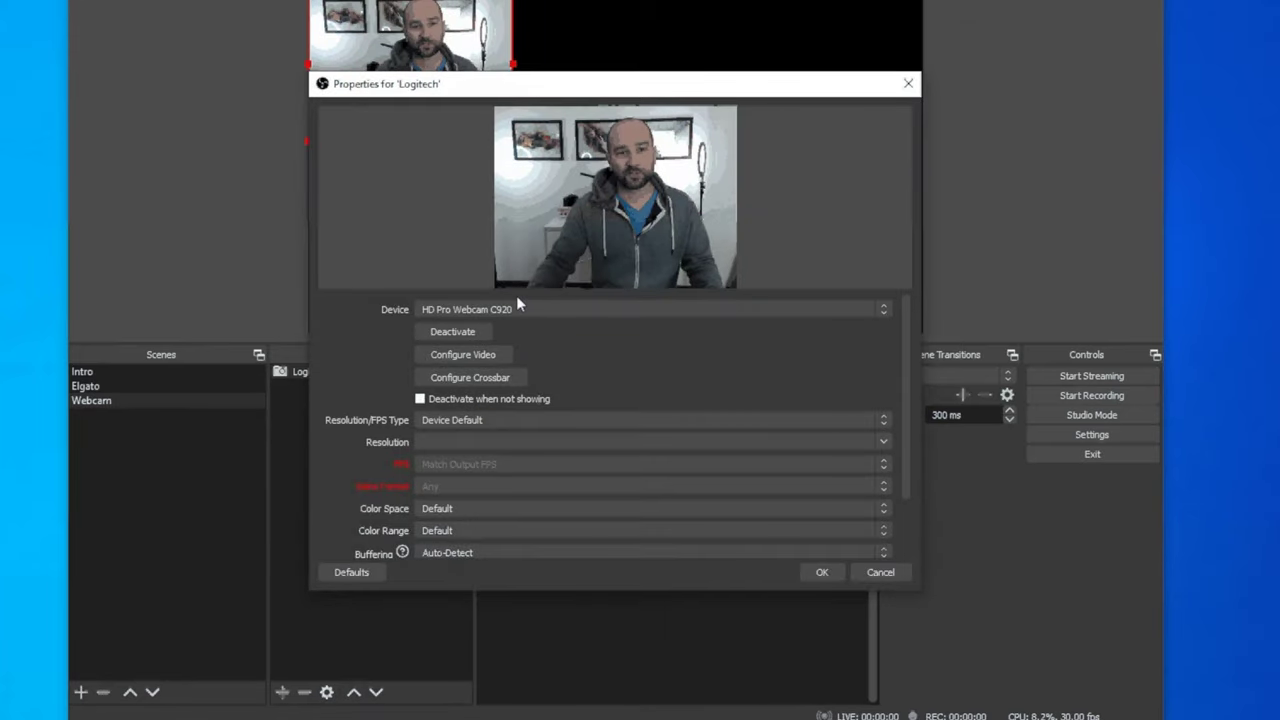
Give the Logitech source, using the HD Pro Webcam C920, a Custom resolution/FPS type at 1920x1080 and accept its properties
left_click(884, 420)
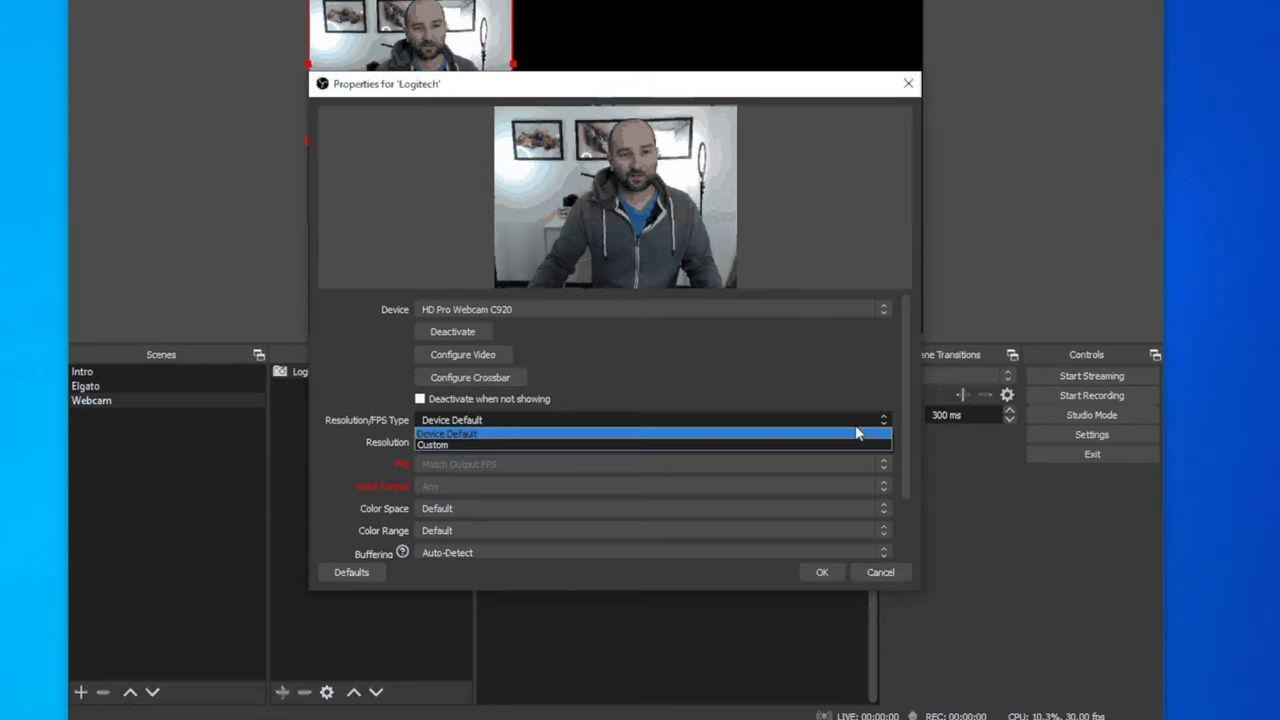
left_click(860, 434)
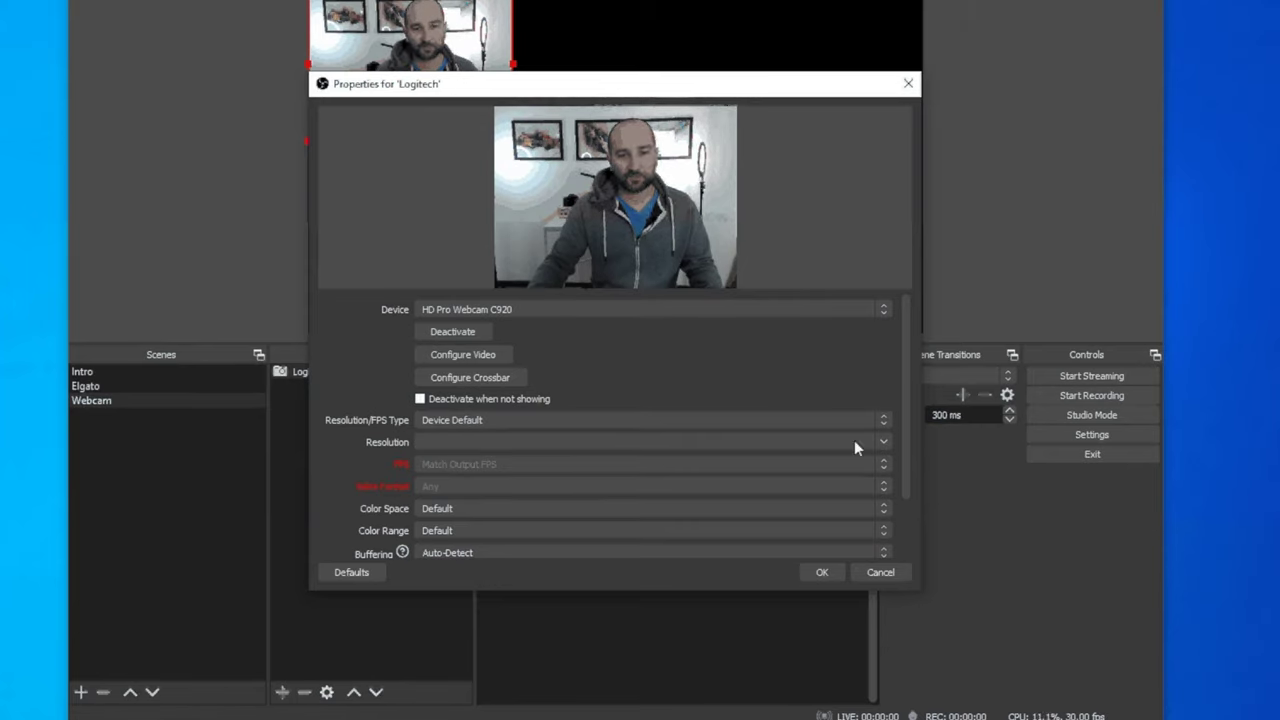
left_click(858, 421)
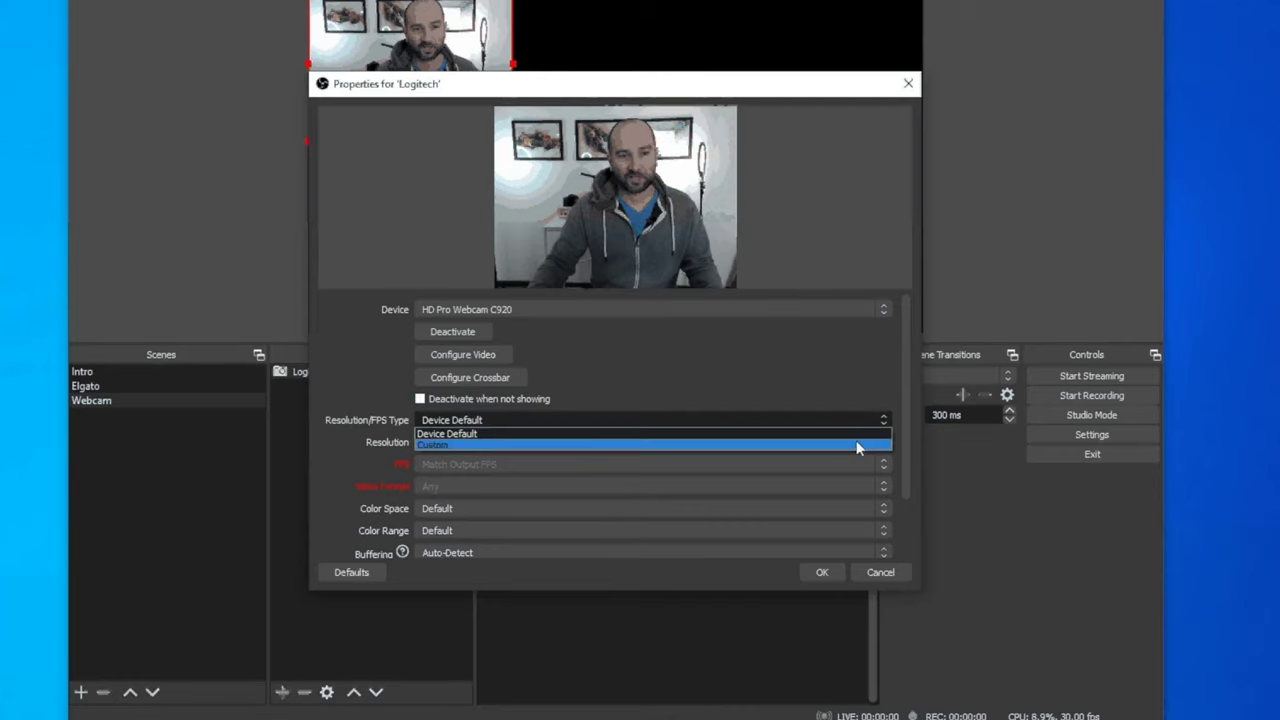
left_click(856, 446)
left_click(879, 441)
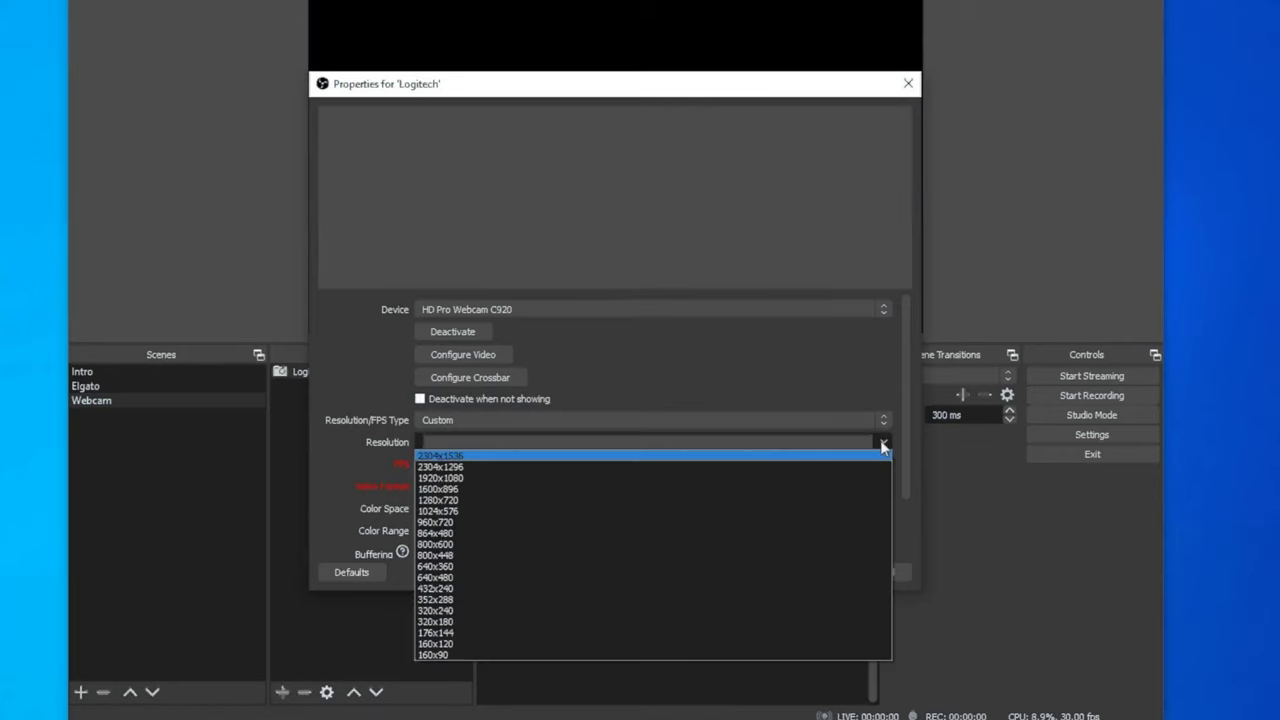
left_click(798, 480)
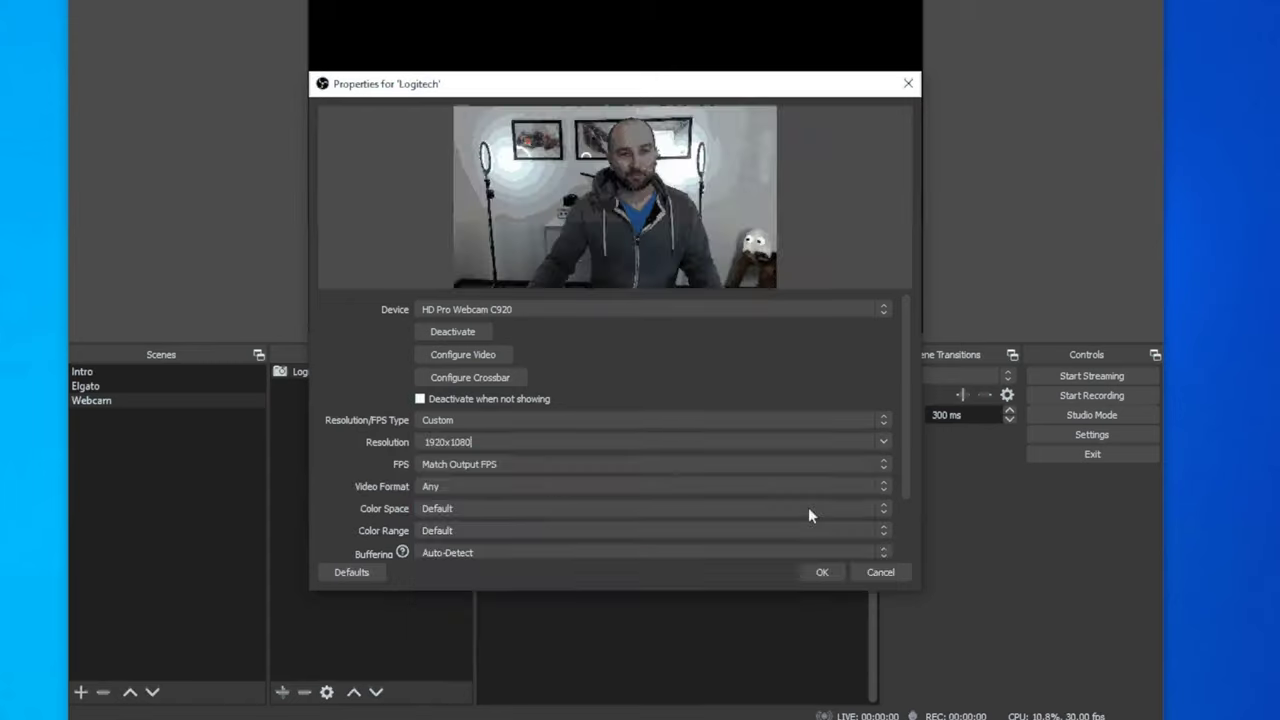
left_click(821, 573)
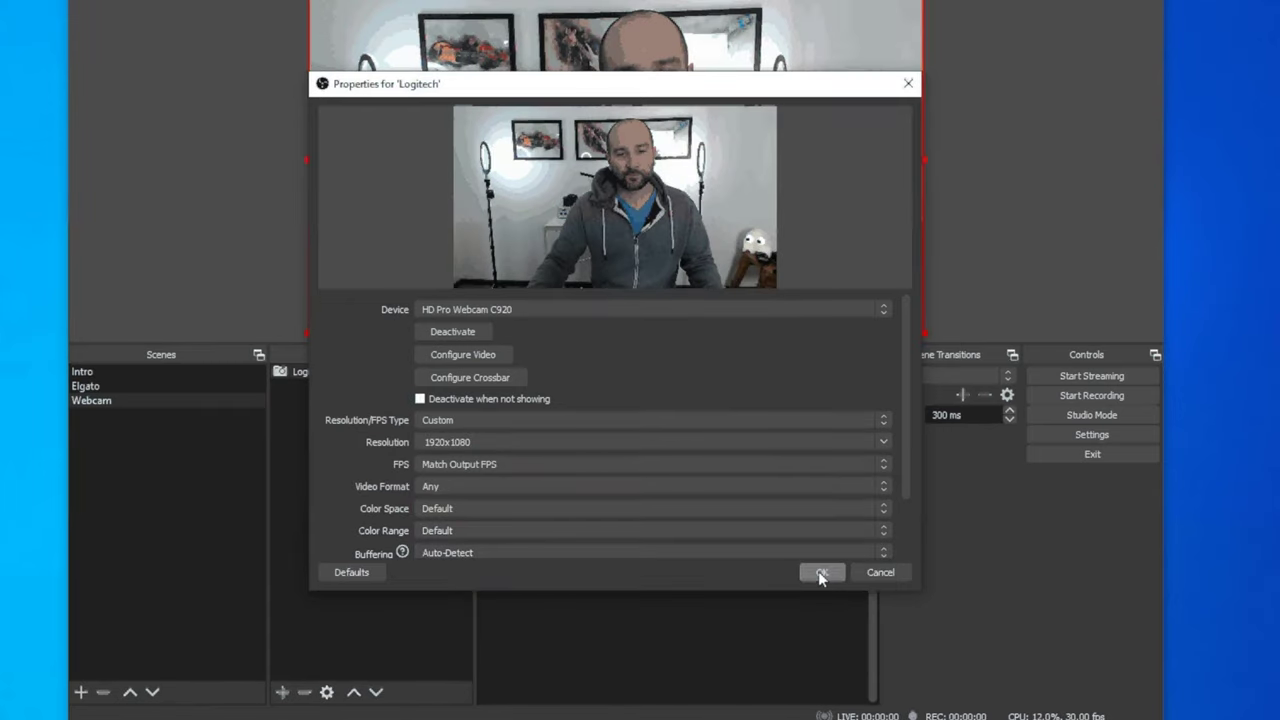
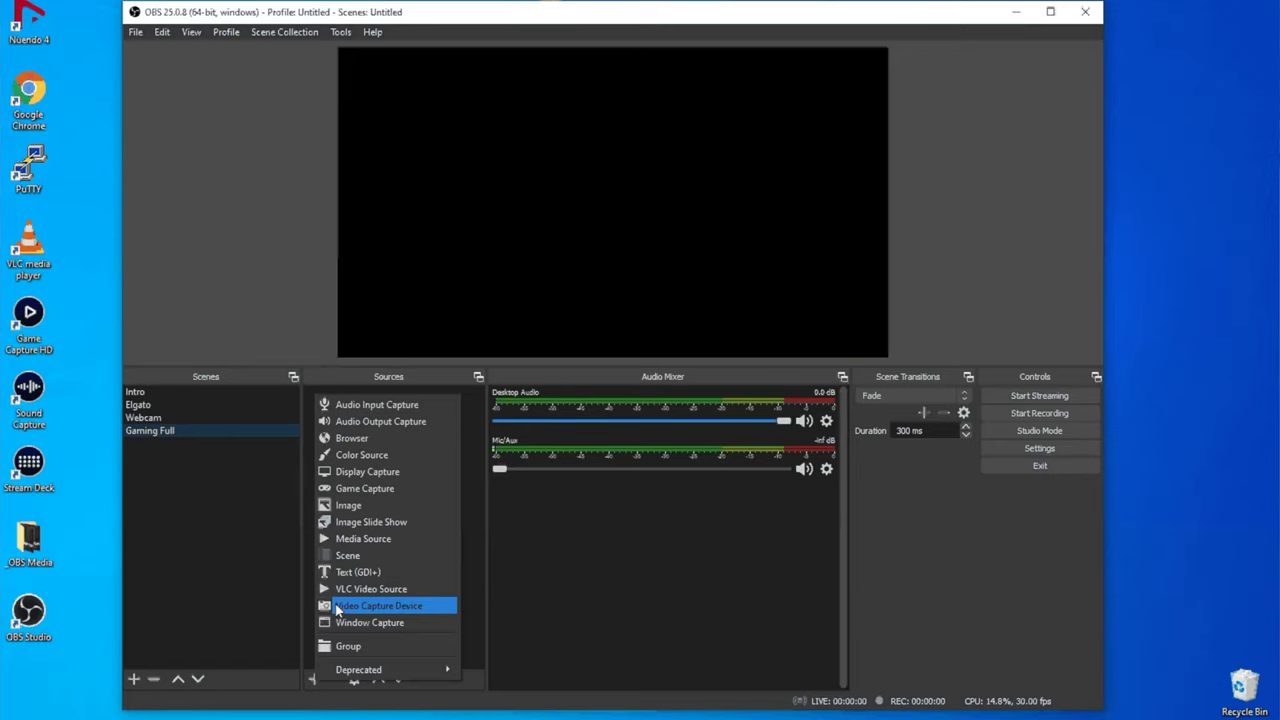
Add the existing HD60 video capture source to the Gaming Full scene
left_click(338, 610)
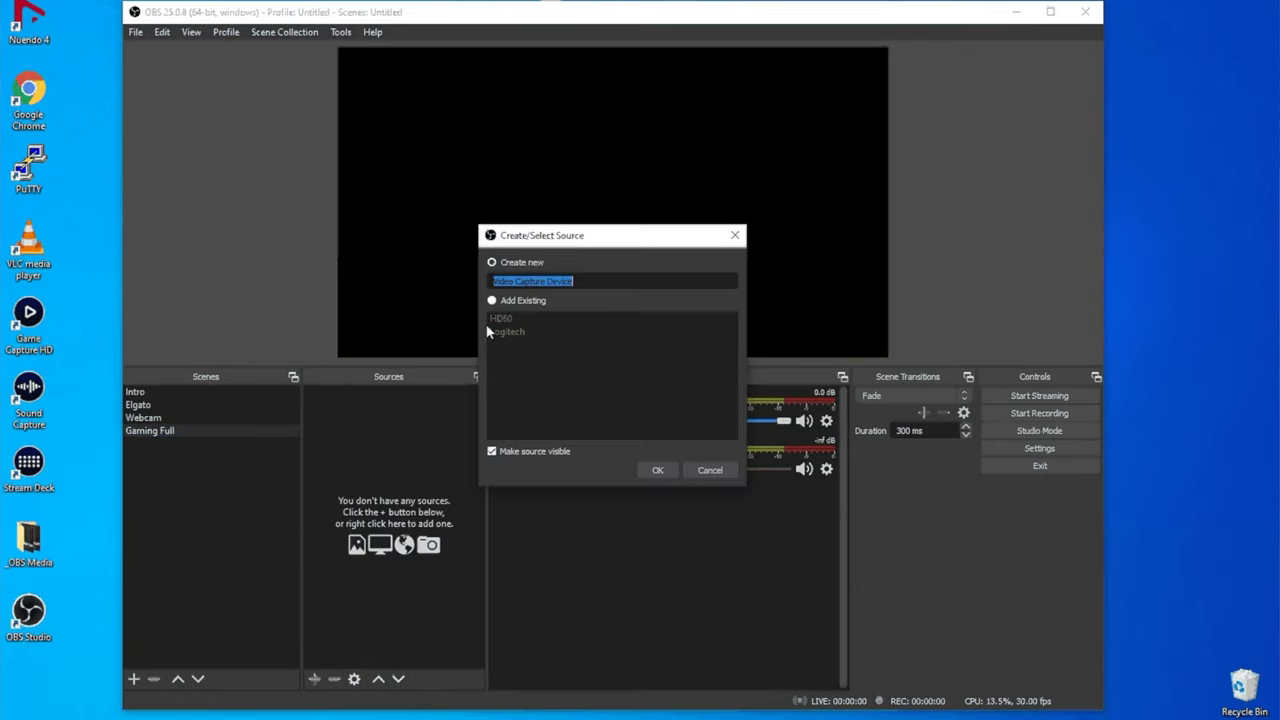
left_click(483, 275)
left_click(484, 308)
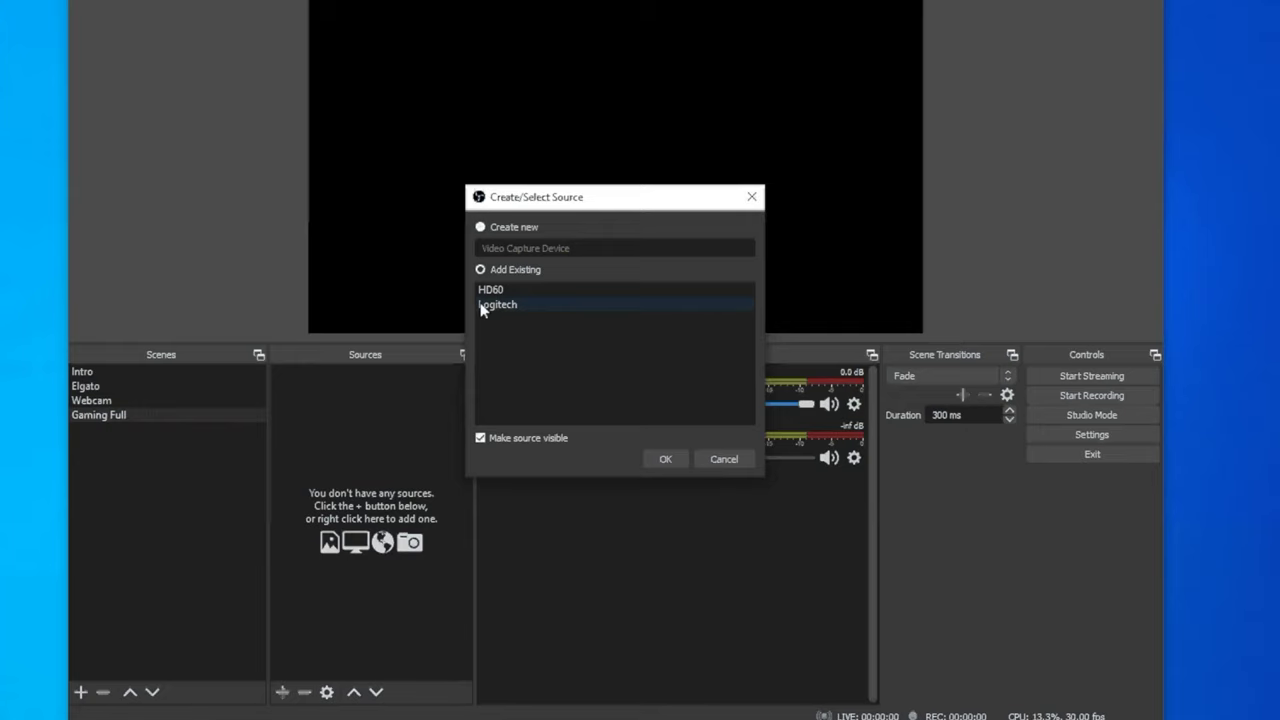
left_click(485, 293)
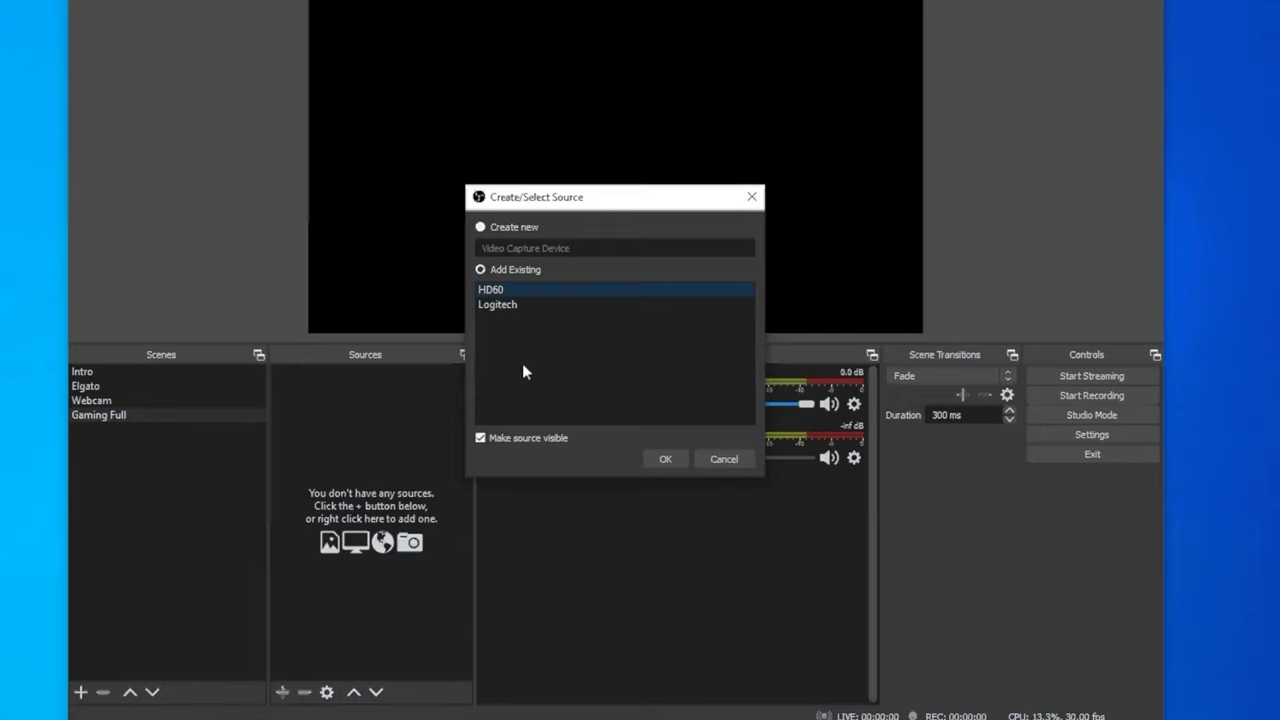
left_click(665, 459)
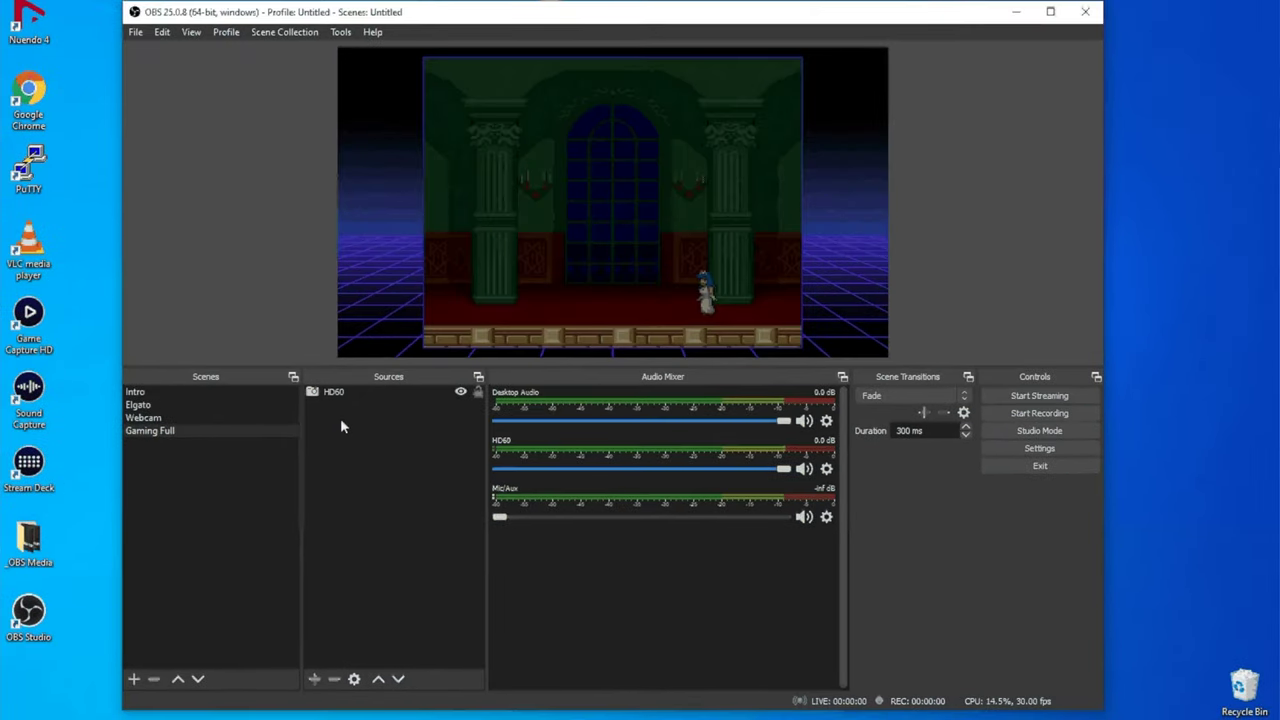
Add the existing Logitech video capture source to the Gaming Full scene
left_click(314, 679)
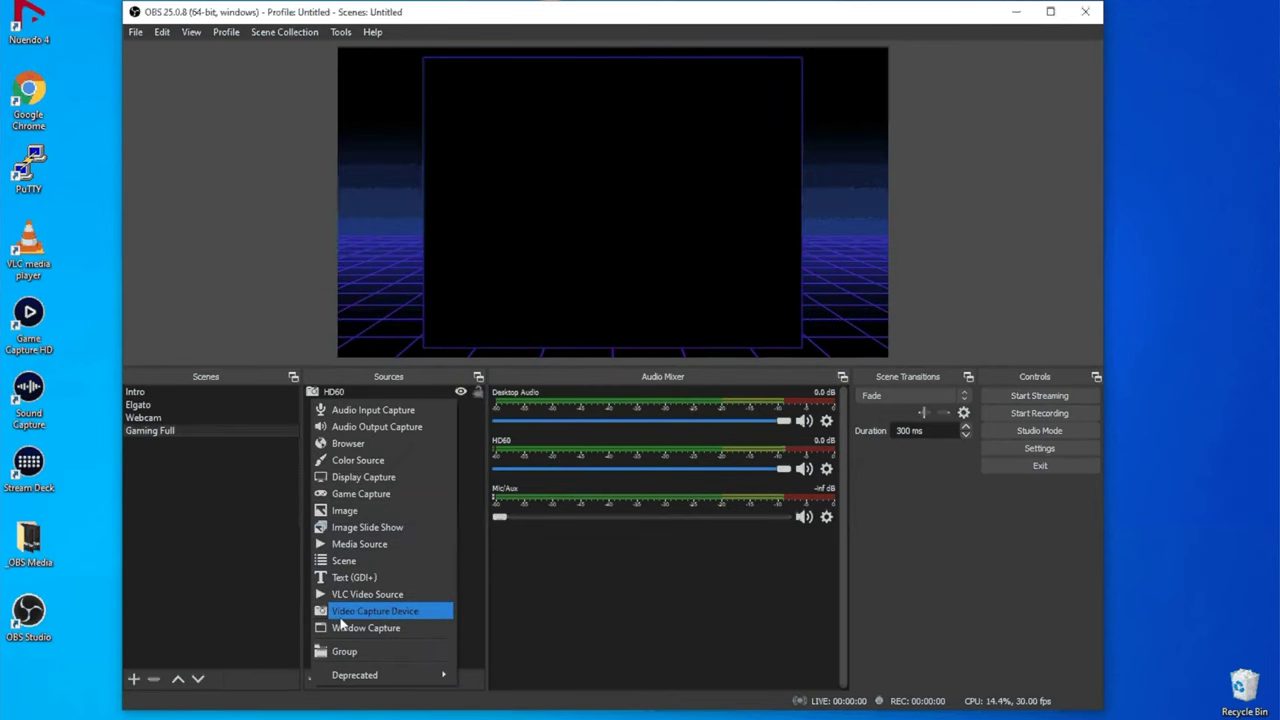
left_click(340, 615)
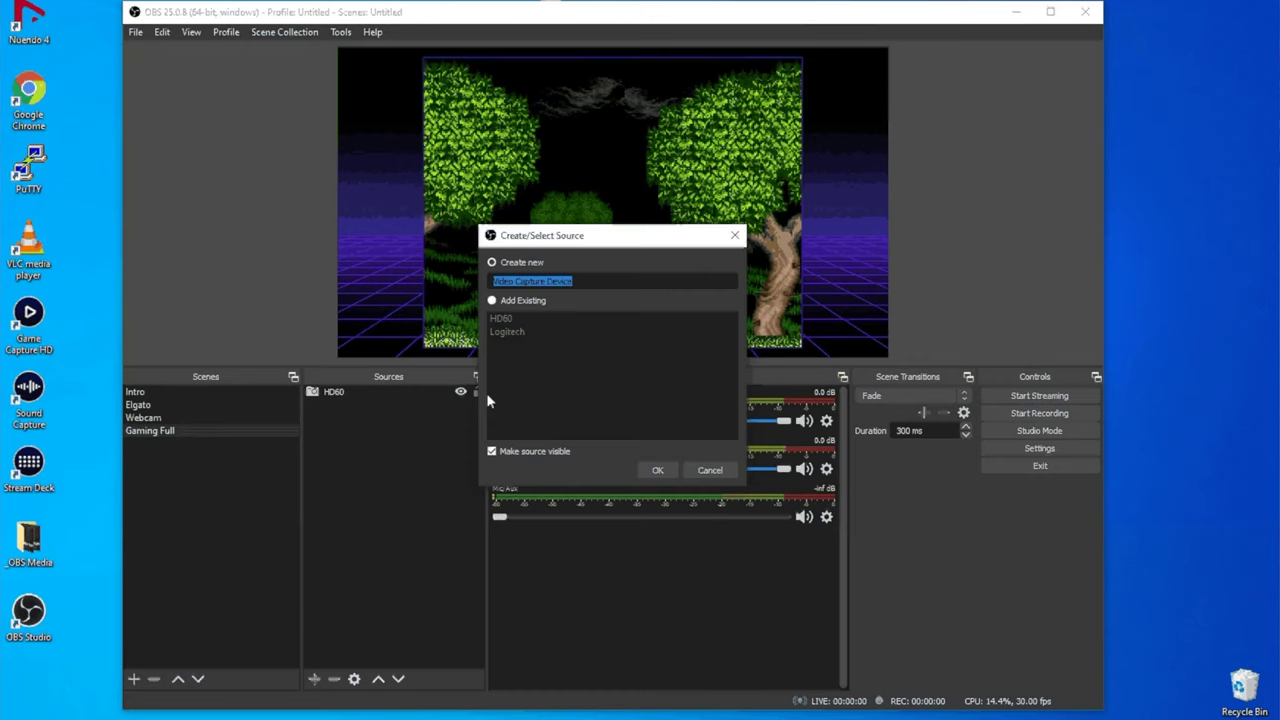
left_click(492, 301)
left_click(505, 331)
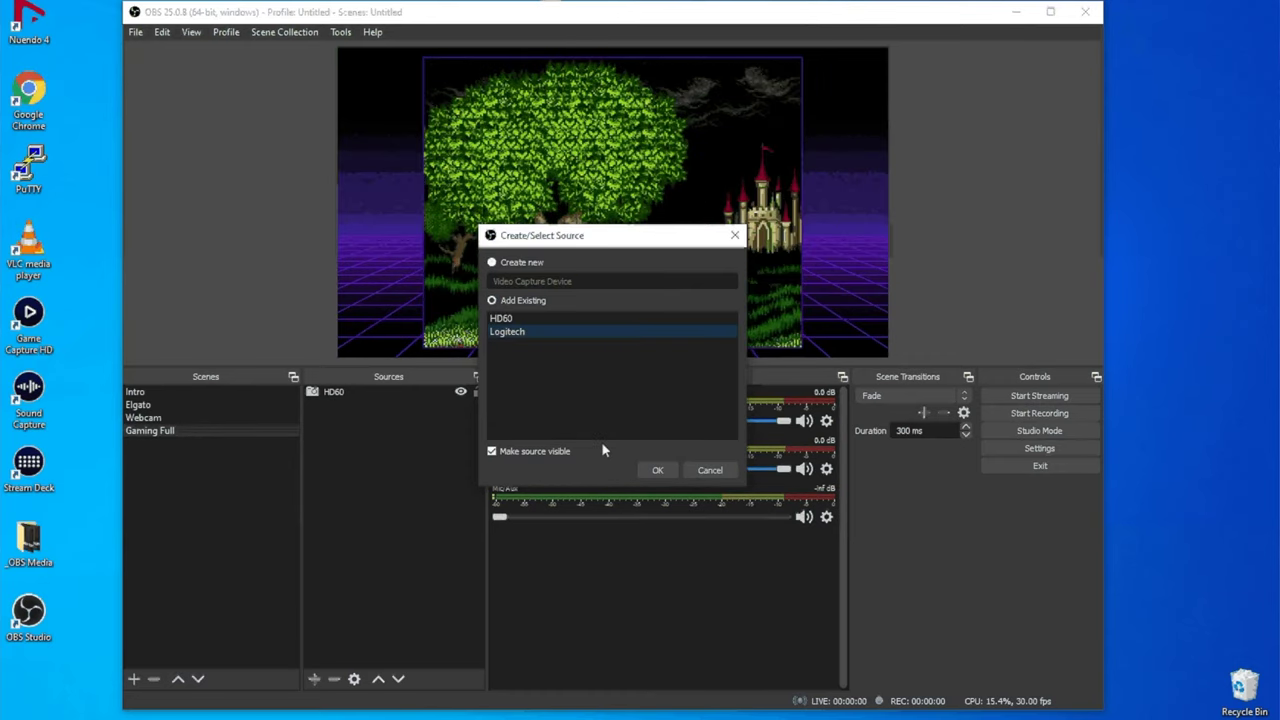
left_click(657, 471)
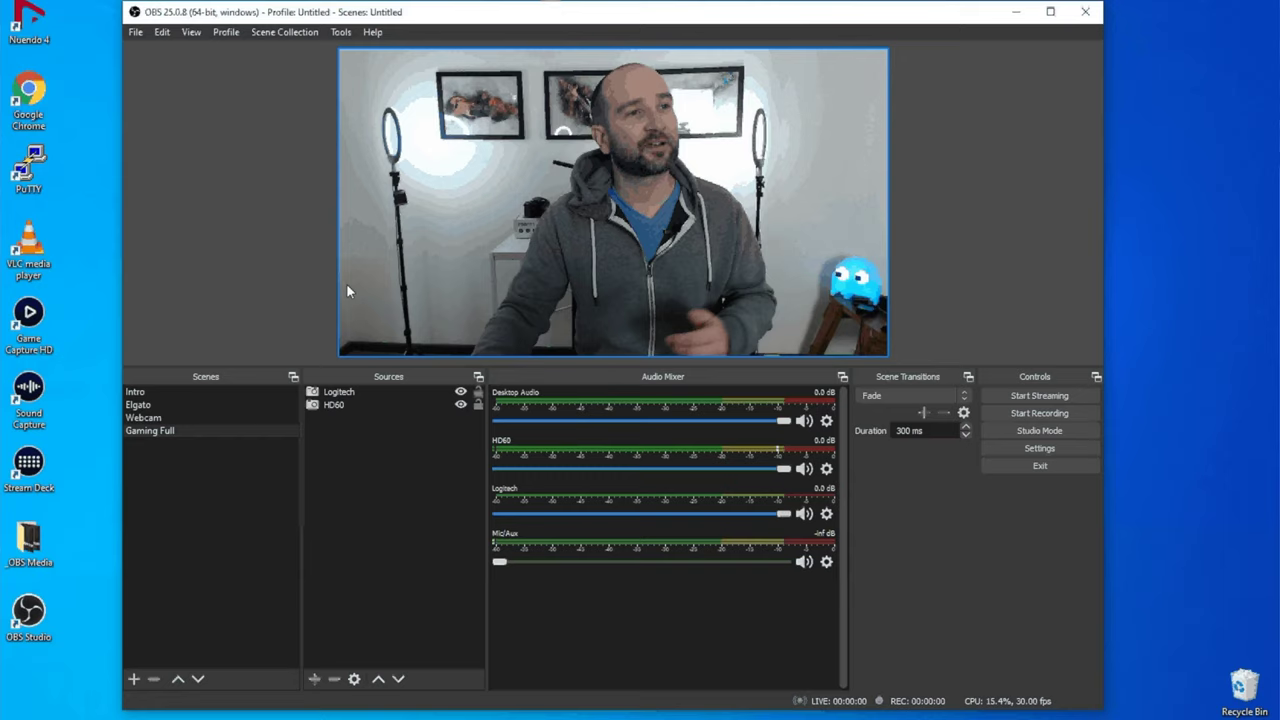
Move the Logitech source below HD60 in the source order and return it above HD60
left_click(300, 333)
left_click(338, 405)
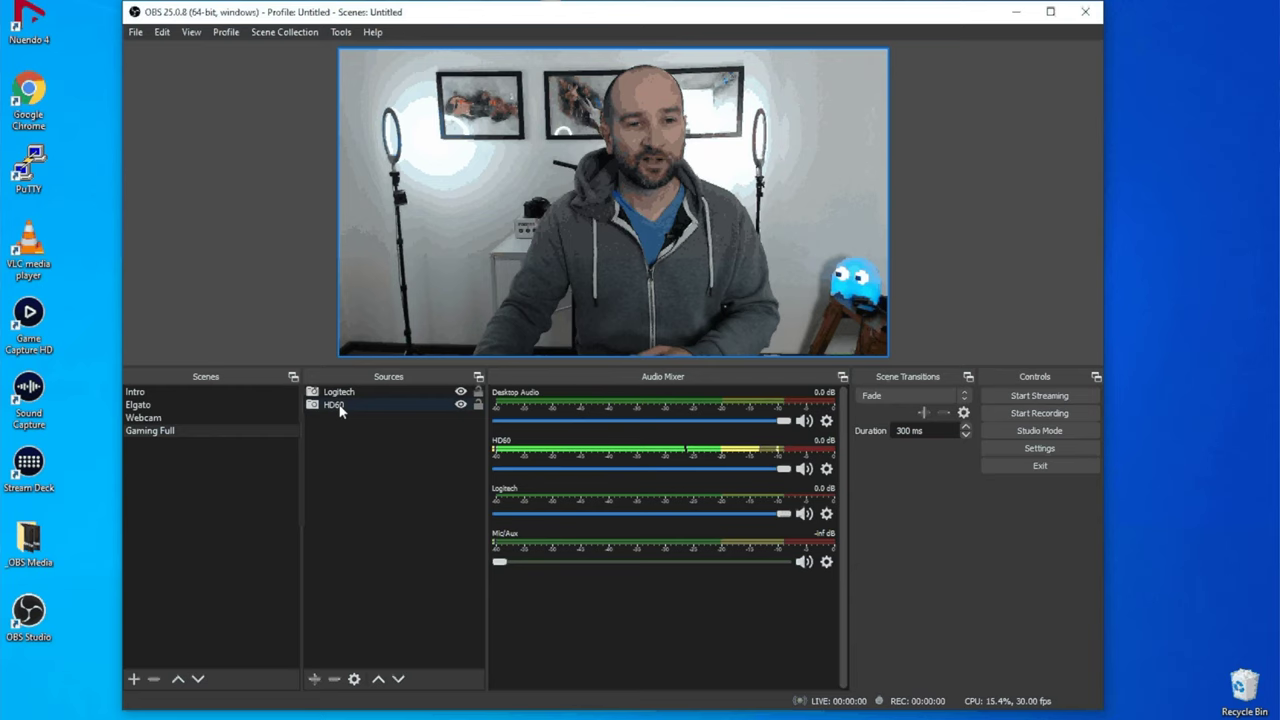
key("ctrl+a")
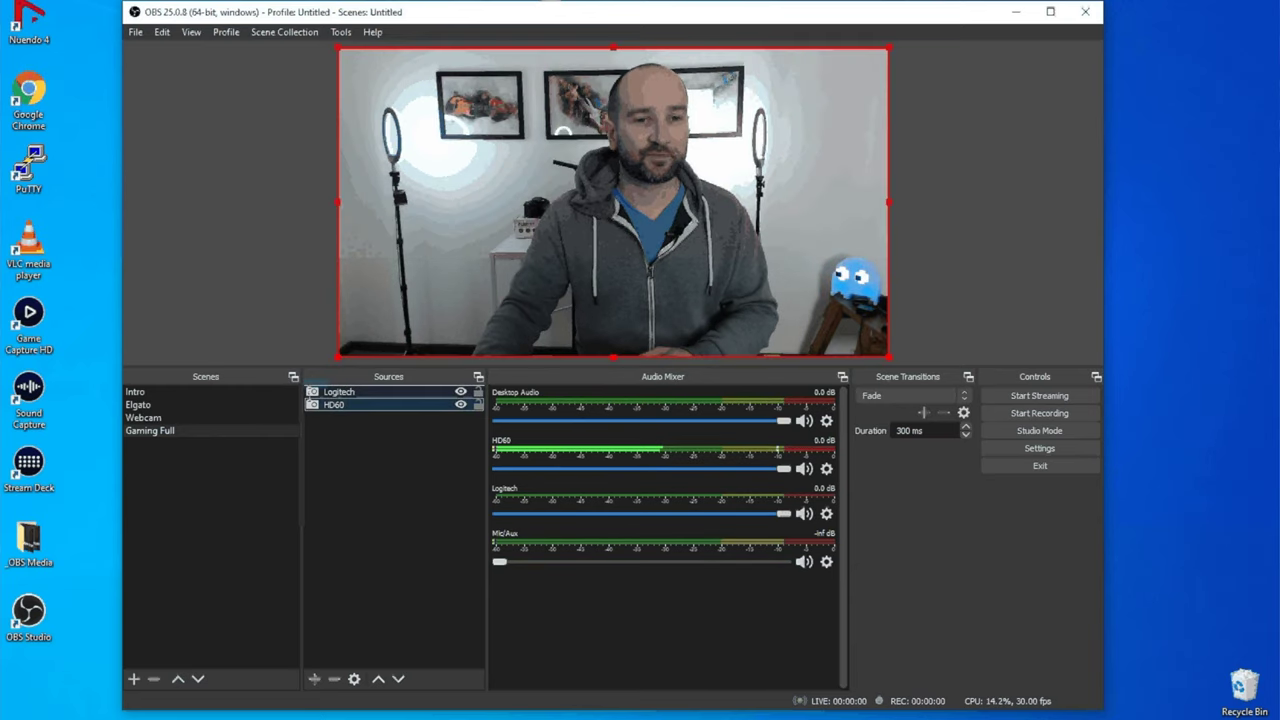
left_click_drag(338, 392, 340, 413)
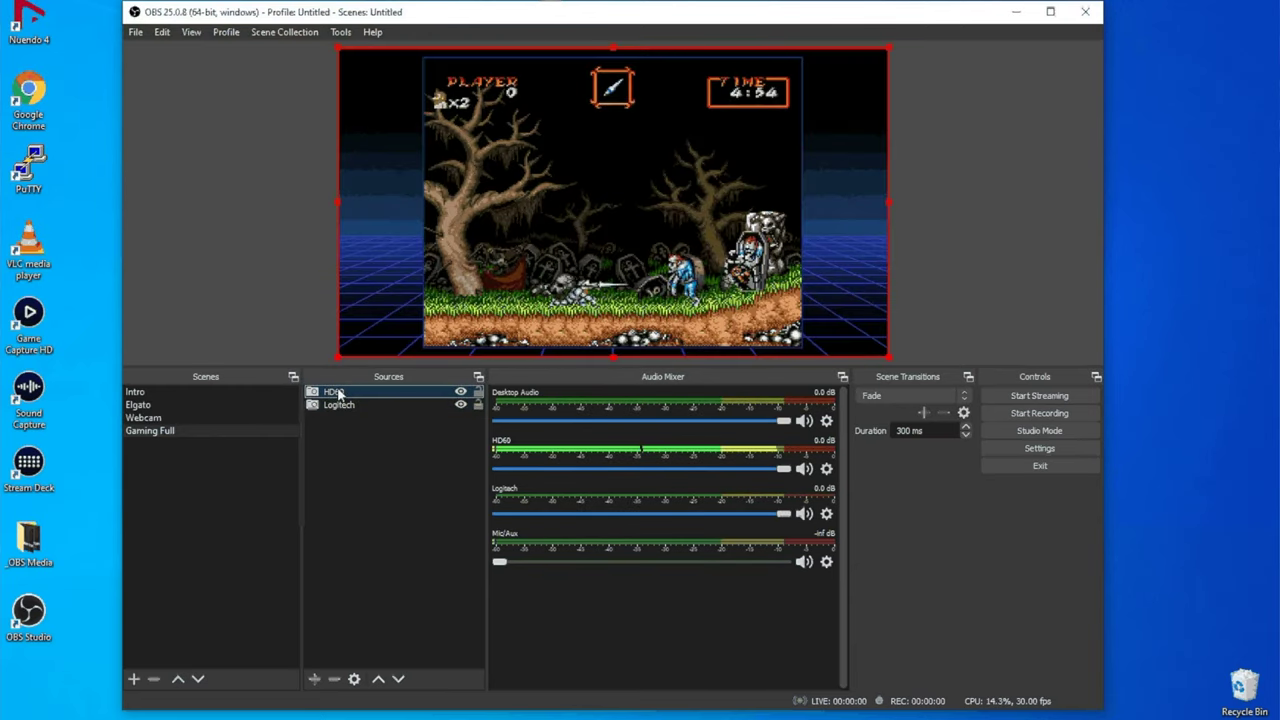
key("ctrl+a")
left_click_drag(338, 392, 338, 412)
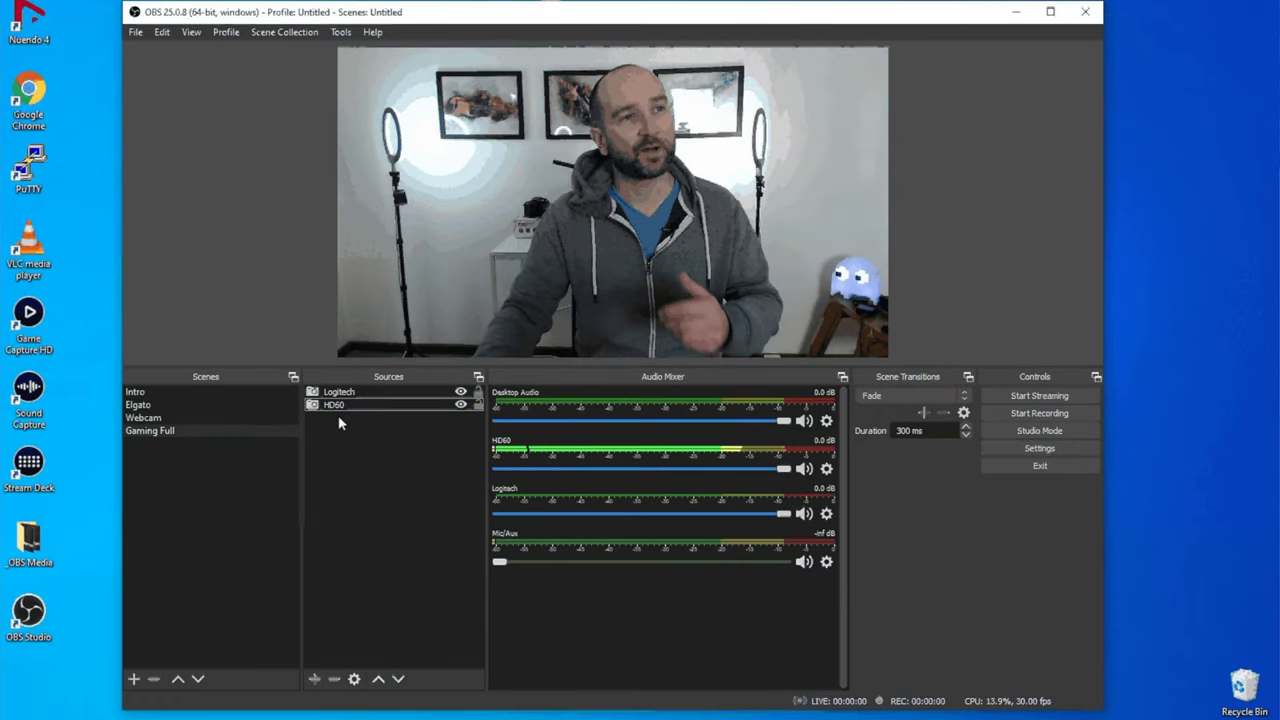
Shrink the Logitech webcam picture to about one third of the canvas width, keeping it in the canvas's upper-right corner
left_click(384, 261)
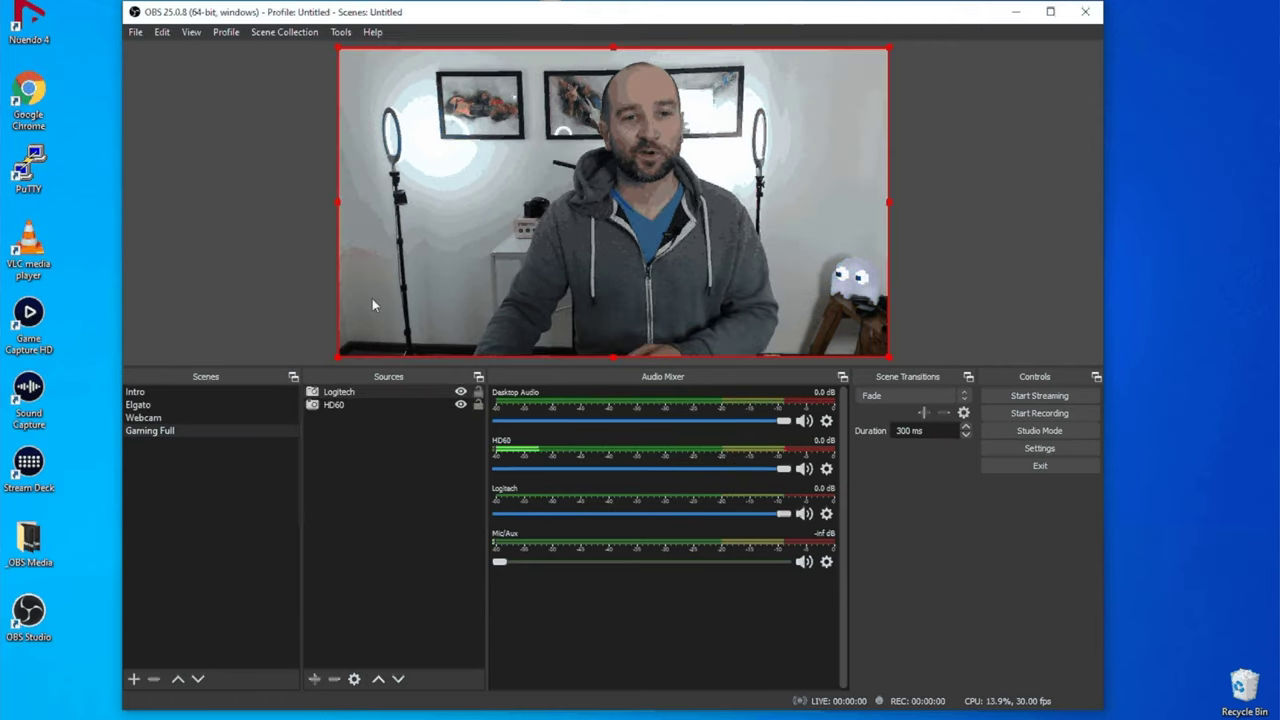
left_click(337, 360)
left_click_drag(337, 361, 777, 155)
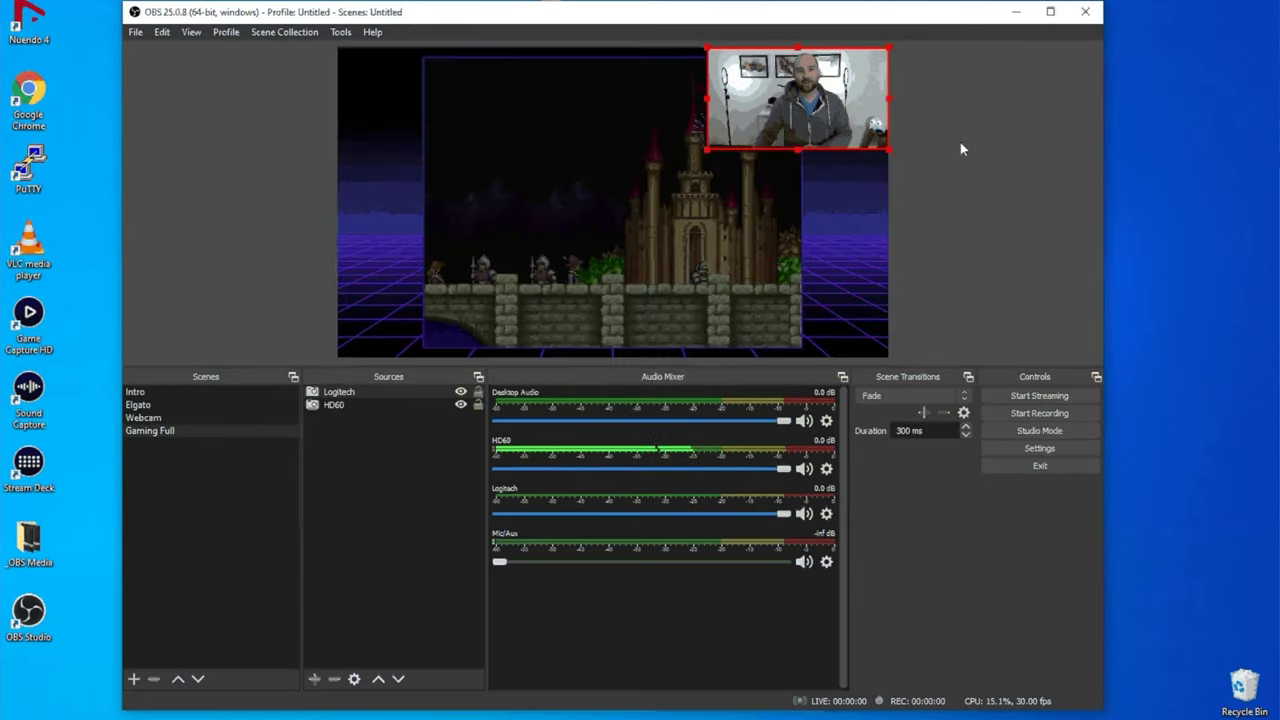
left_click(931, 170)
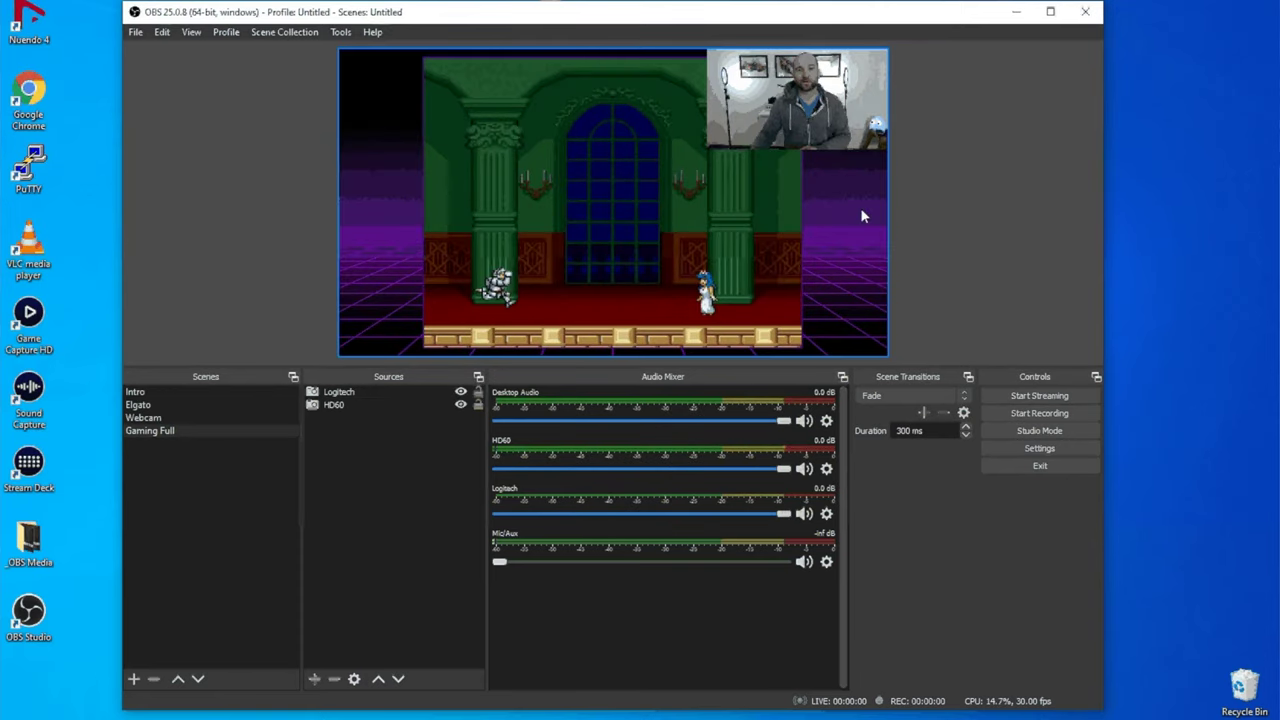
left_click(736, 105)
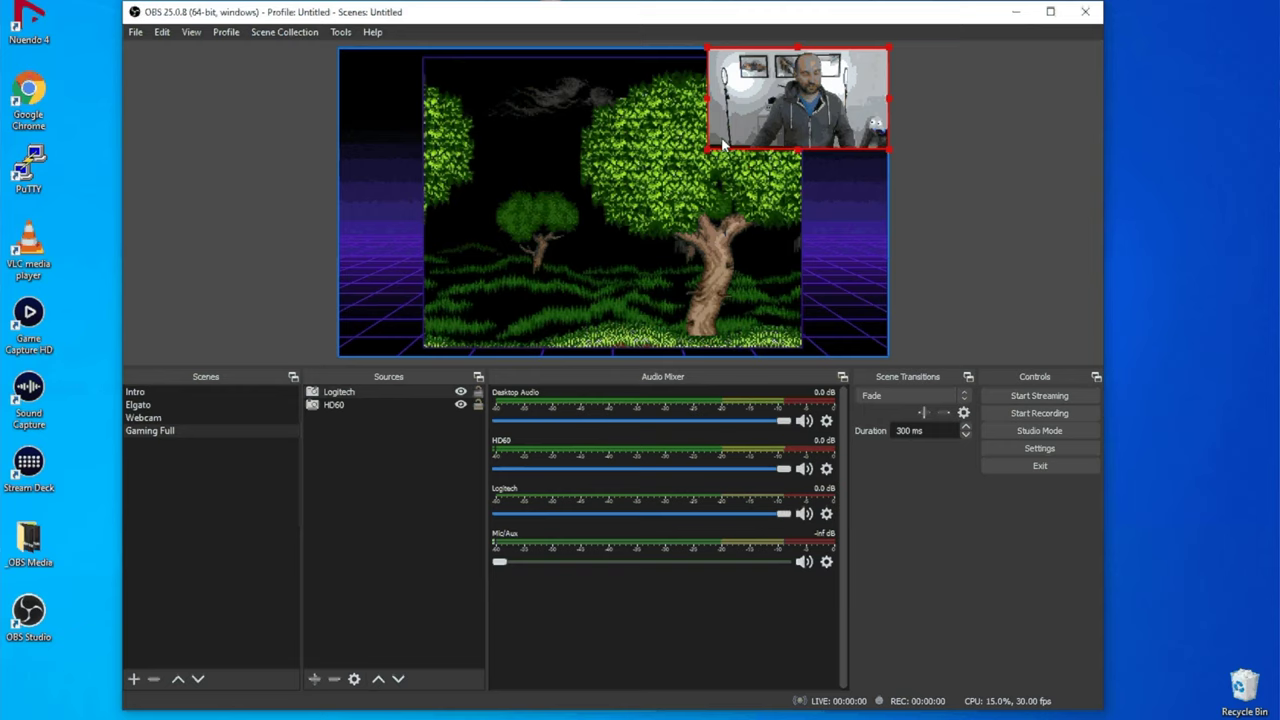